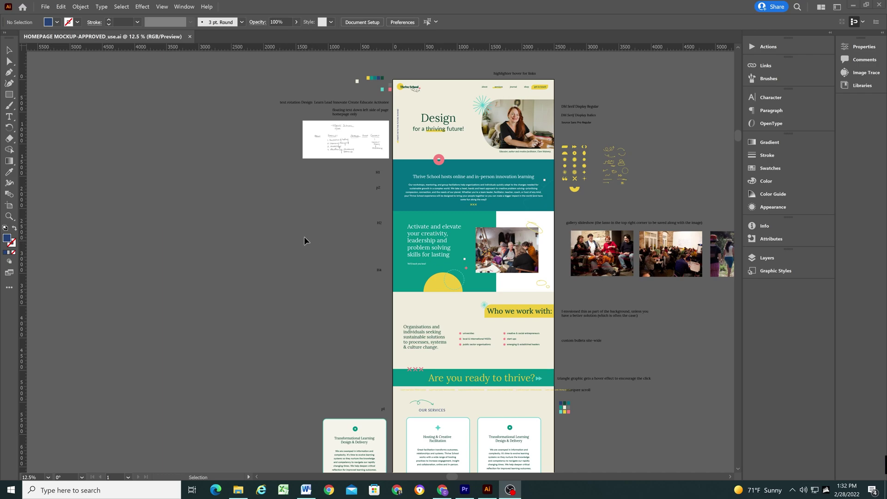
# Review the page, then inspect the paragraph font family in Site Styles fonts
pyautogui.scroll(-5, 311, 236)
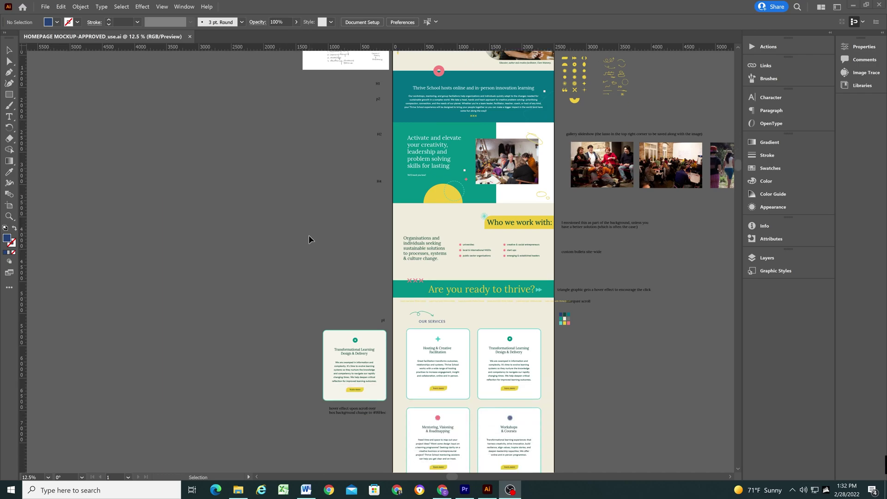
pyautogui.scroll(-1, 301, 240)
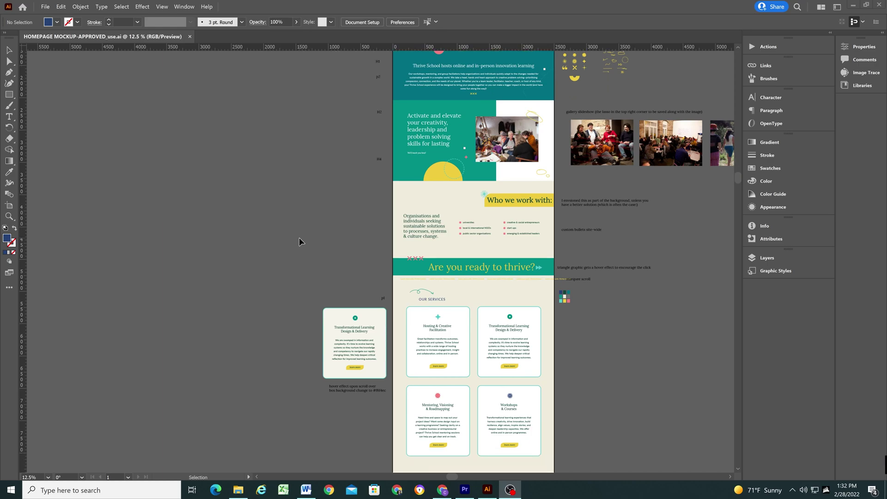
pyautogui.scroll(-1, 737, 216)
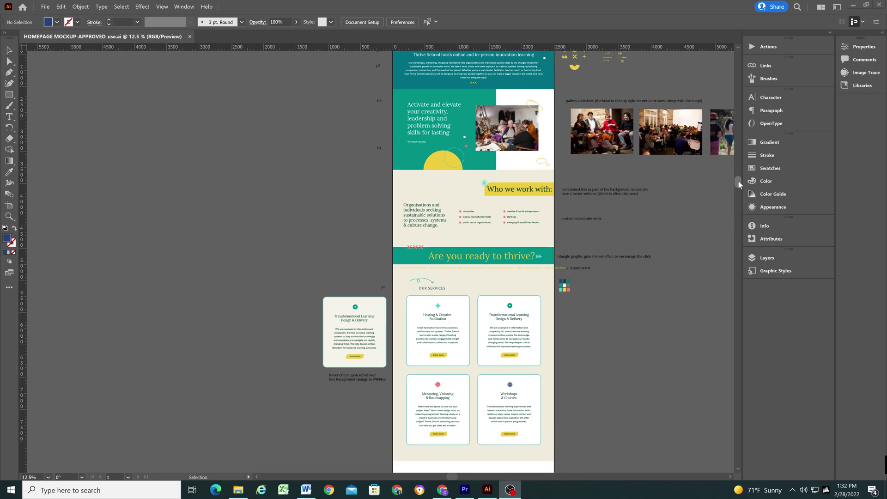
pyautogui.moveTo(738, 181); pyautogui.dragTo(738, 128)
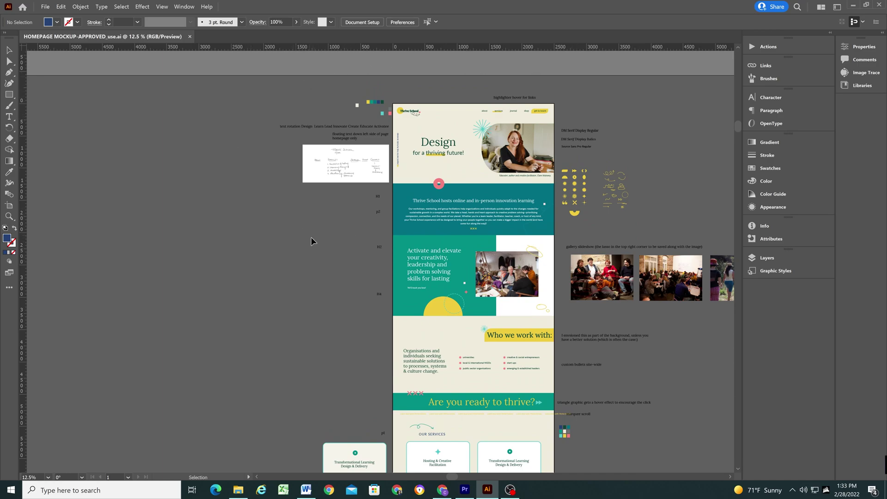
pyautogui.scroll(1, 294, 266)
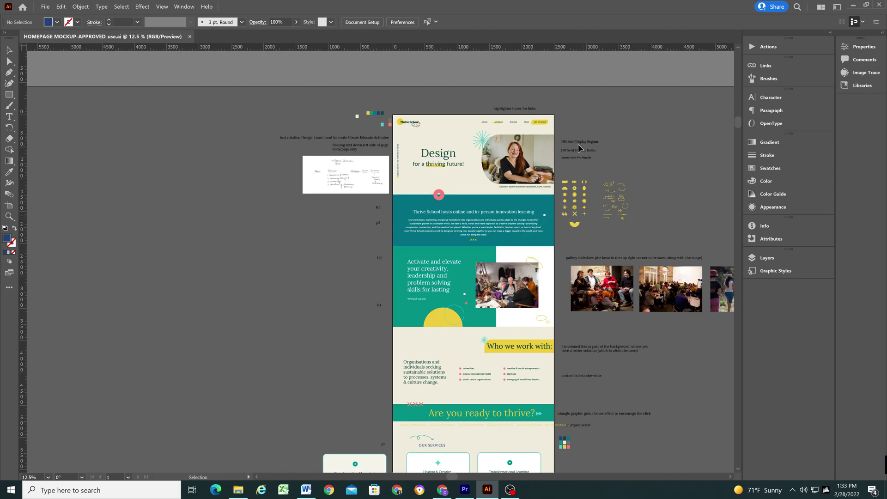
pyautogui.hscroll(-1, 572, 146)
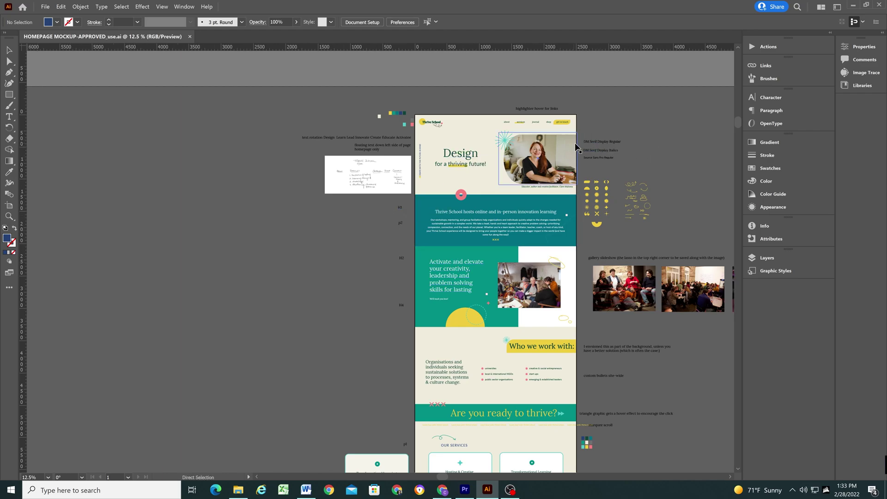
pyautogui.scroll(3, 593, 140)
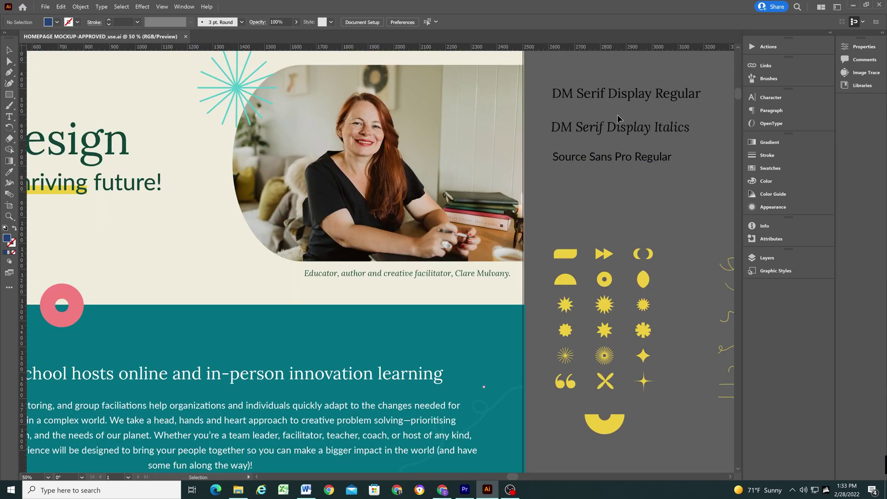
pyautogui.scroll(-1, 617, 114)
pyautogui.scroll(1, 612, 110)
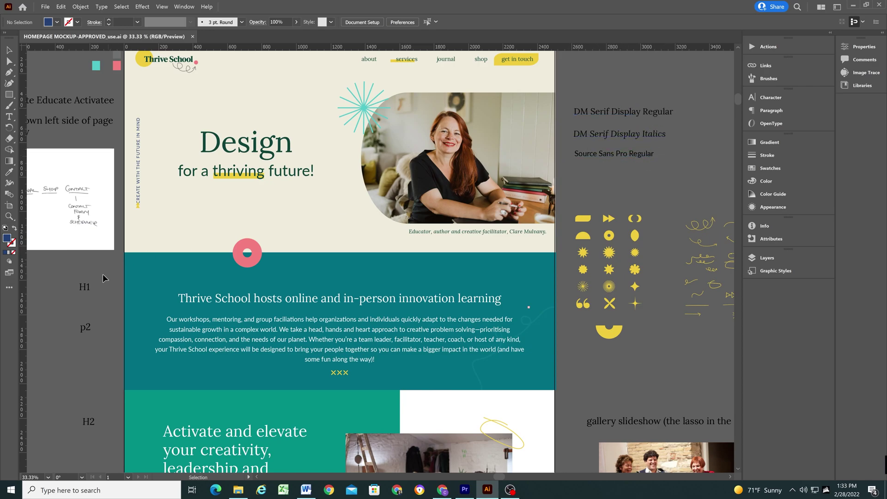
pyautogui.scroll(-2, 101, 276)
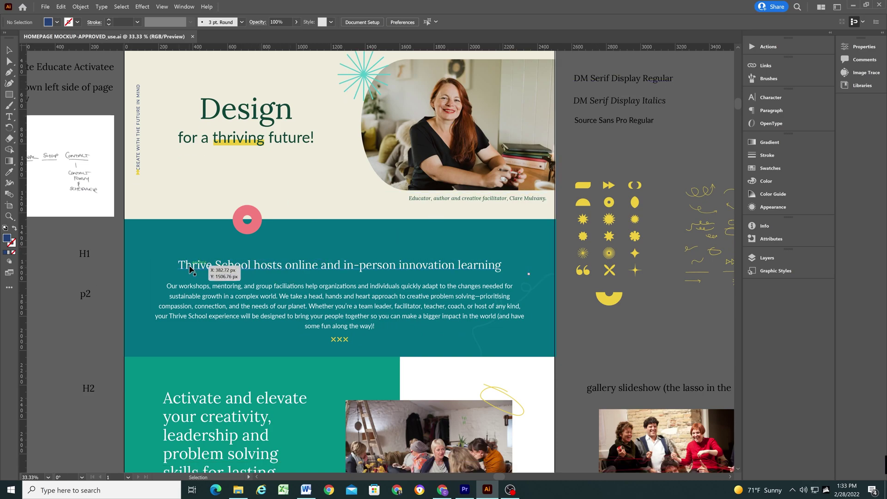
pyautogui.scroll(-5, 190, 270)
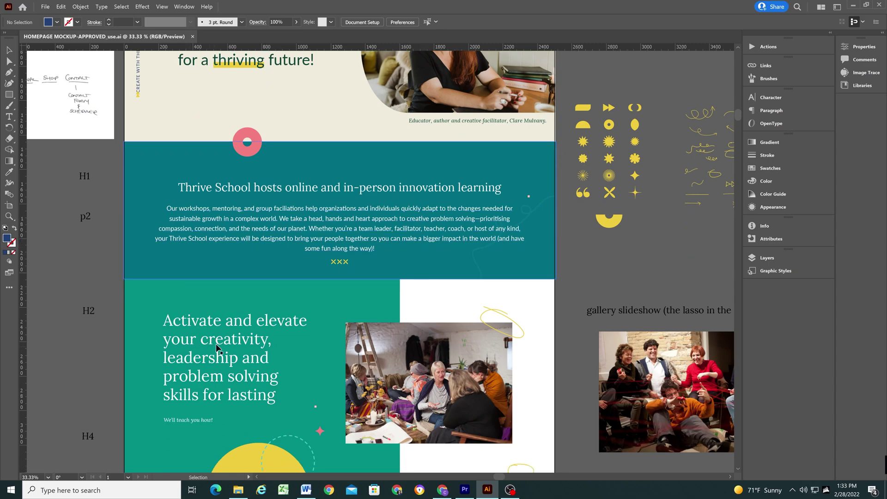
pyautogui.scroll(-2, 216, 347)
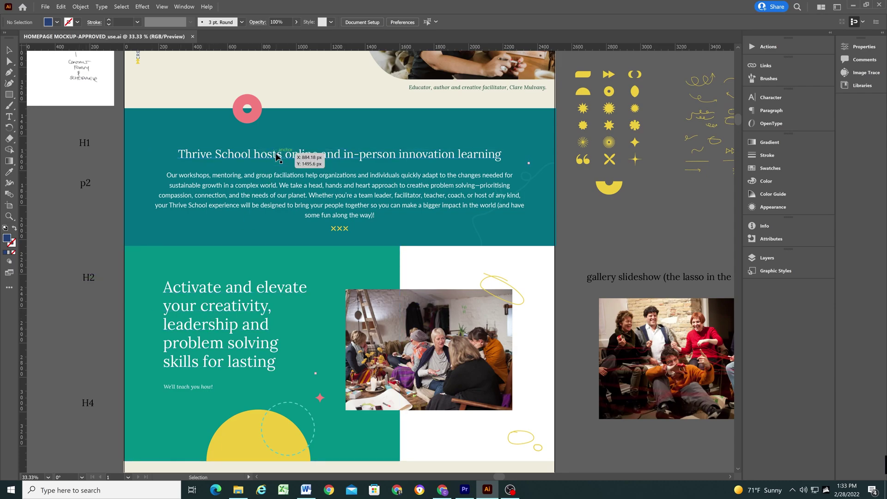
pyautogui.scroll(-3, 159, 364)
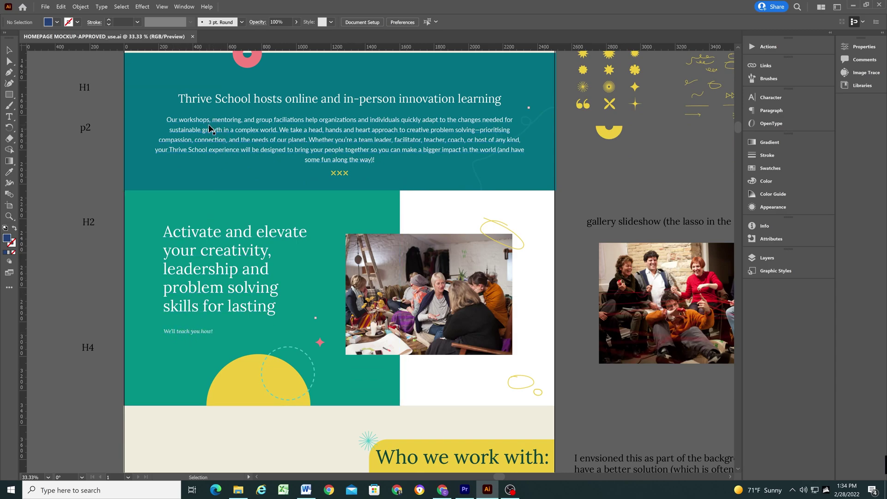
pyautogui.scroll(4, 233, 135)
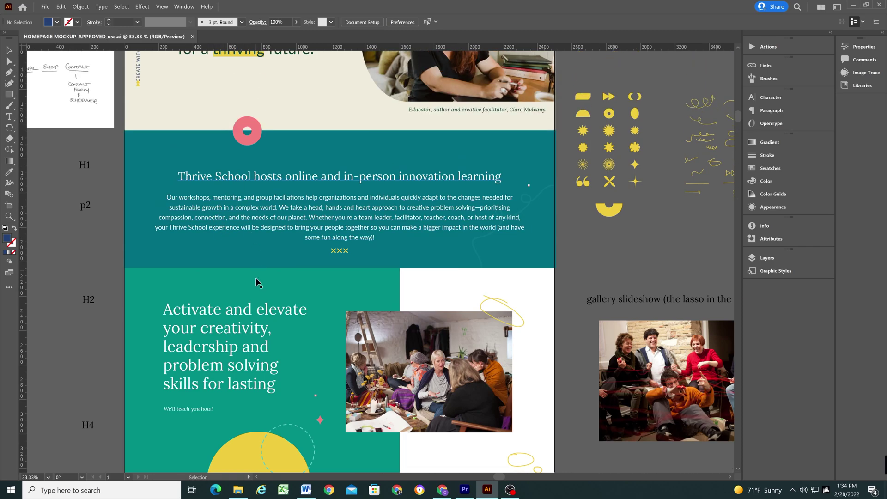
pyautogui.scroll(5, 233, 136)
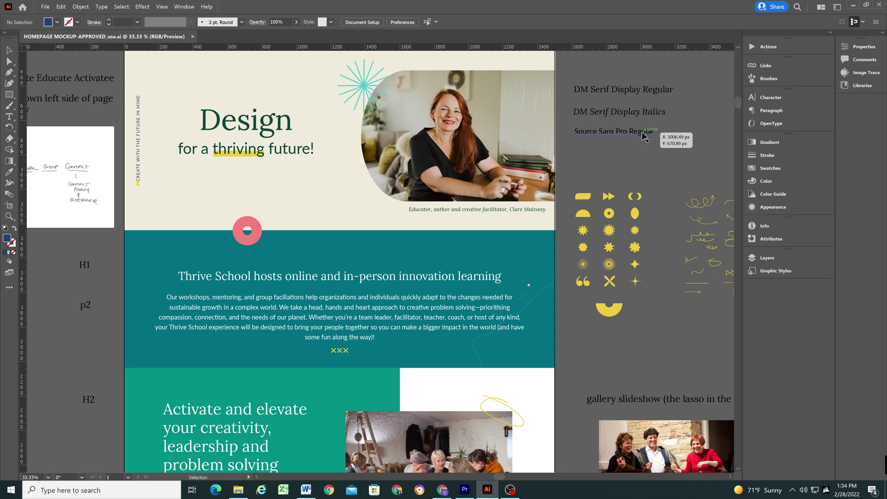
pyautogui.scroll(-1, 95, 267)
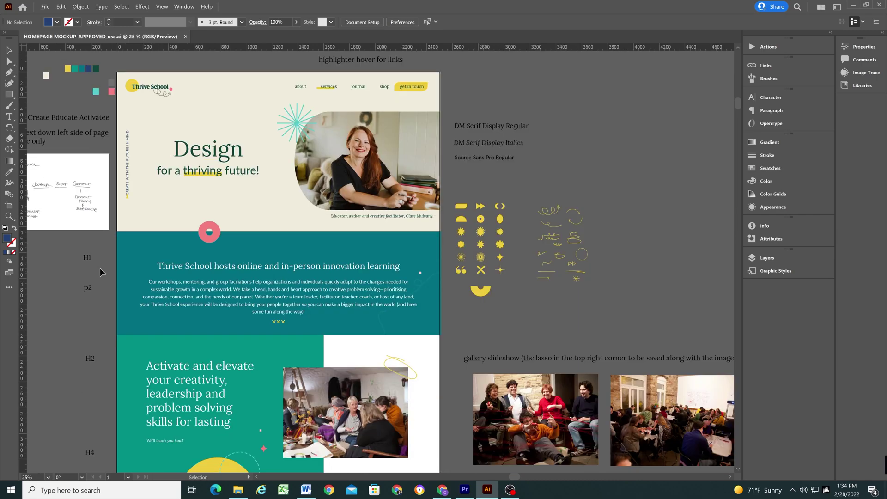
pyautogui.scroll(-3, 213, 284)
pyautogui.scroll(-10, 213, 284)
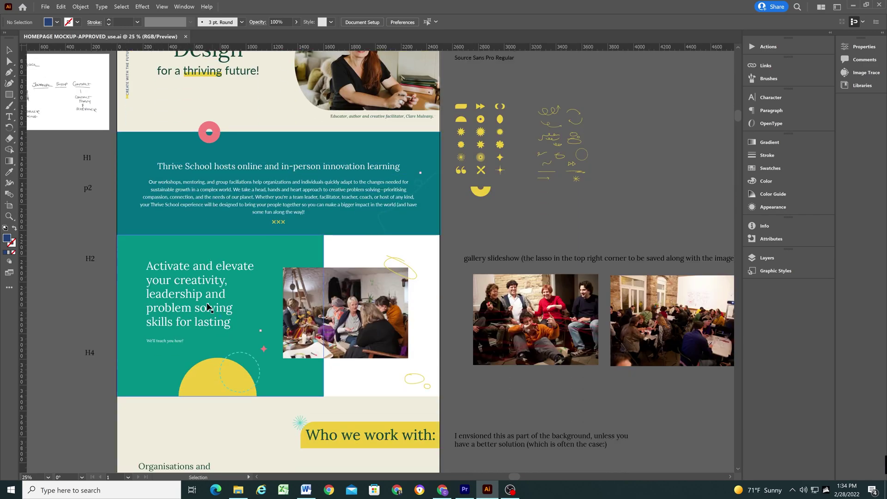
pyautogui.scroll(-2, 110, 257)
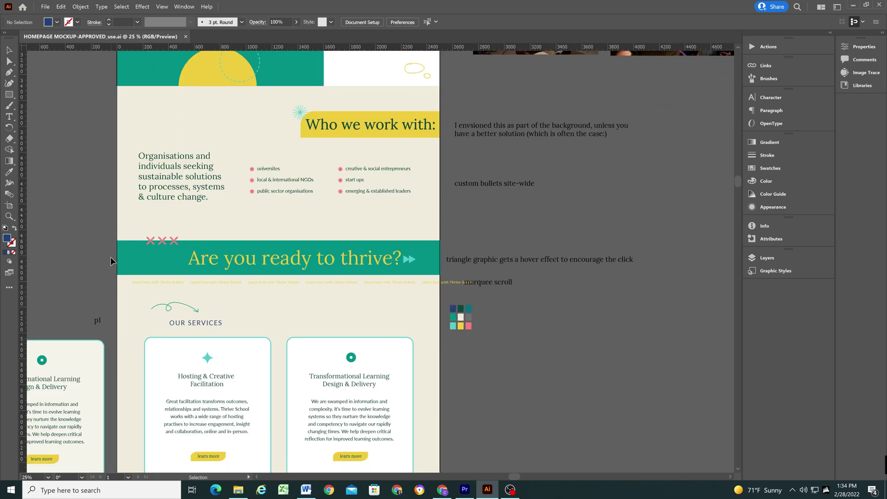
pyautogui.scroll(6, 259, 373)
pyautogui.scroll(8, 258, 373)
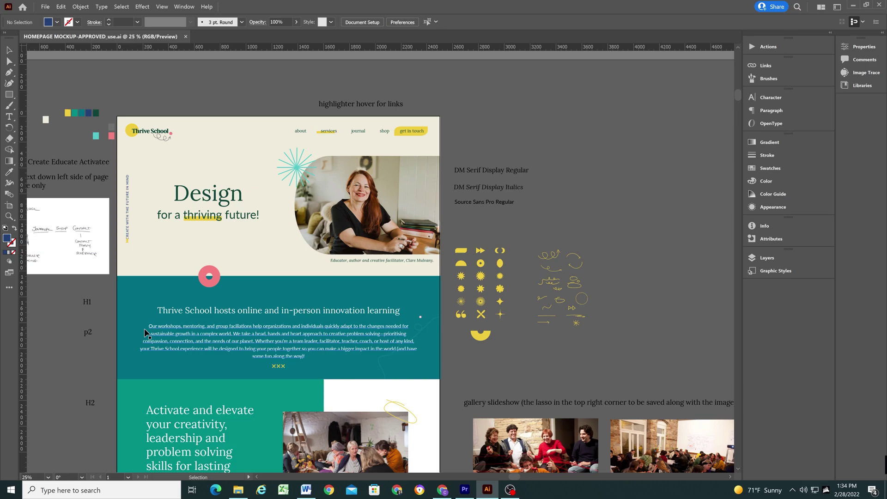
pyautogui.scroll(-2, 87, 356)
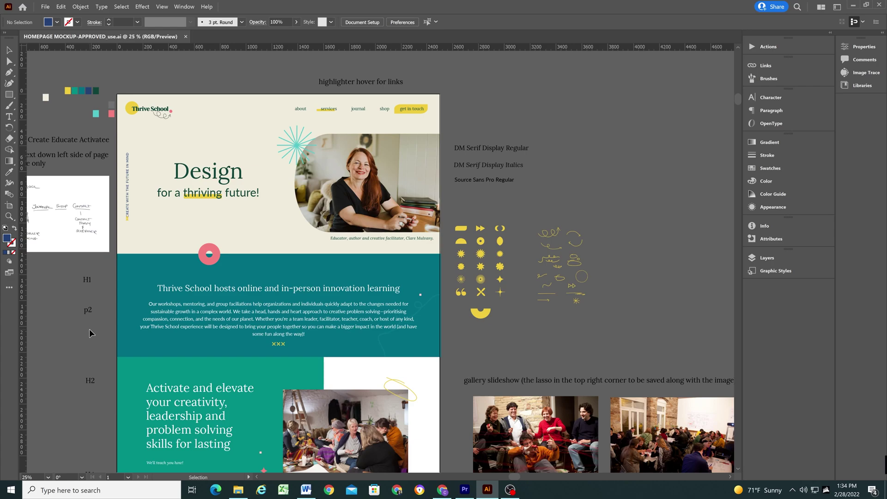
pyautogui.scroll(1, 76, 353)
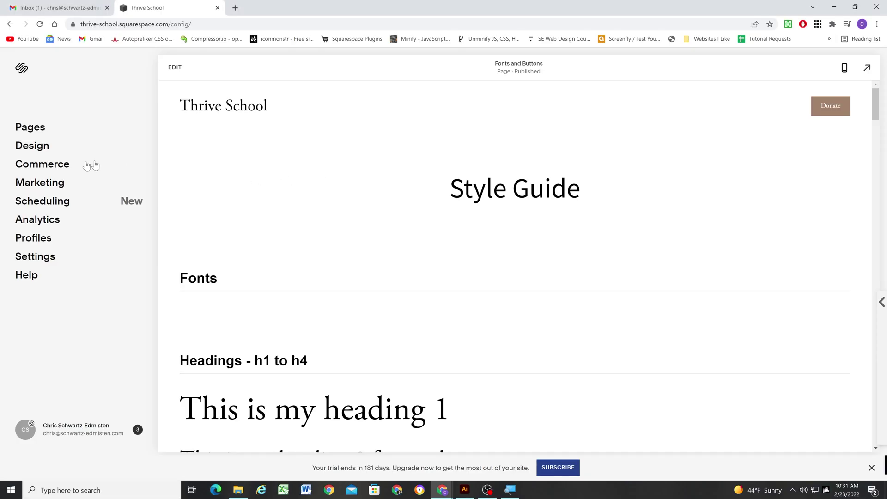
pyautogui.click(26, 146)
pyautogui.click(34, 133)
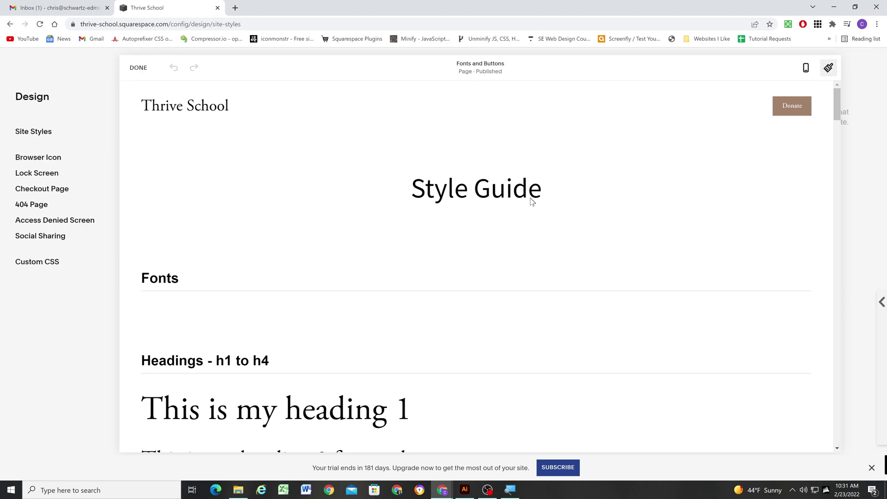
pyautogui.click(753, 144)
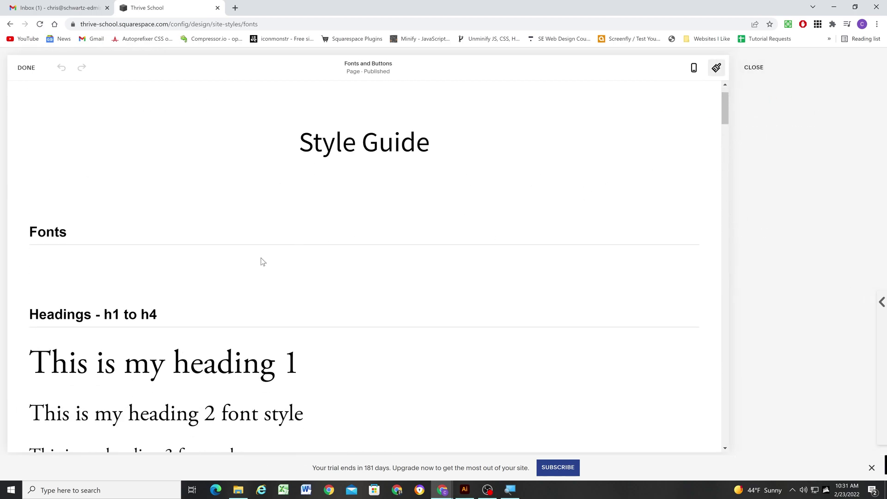
pyautogui.scroll(-6, 228, 282)
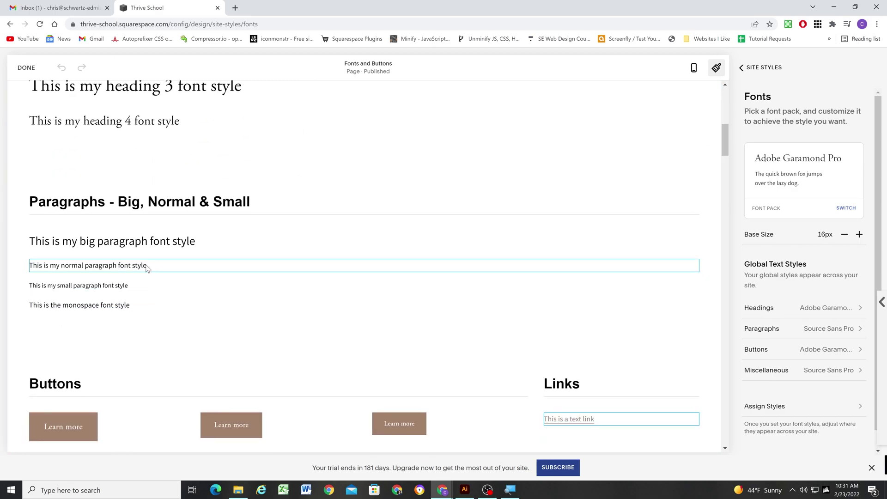
pyautogui.click(147, 267)
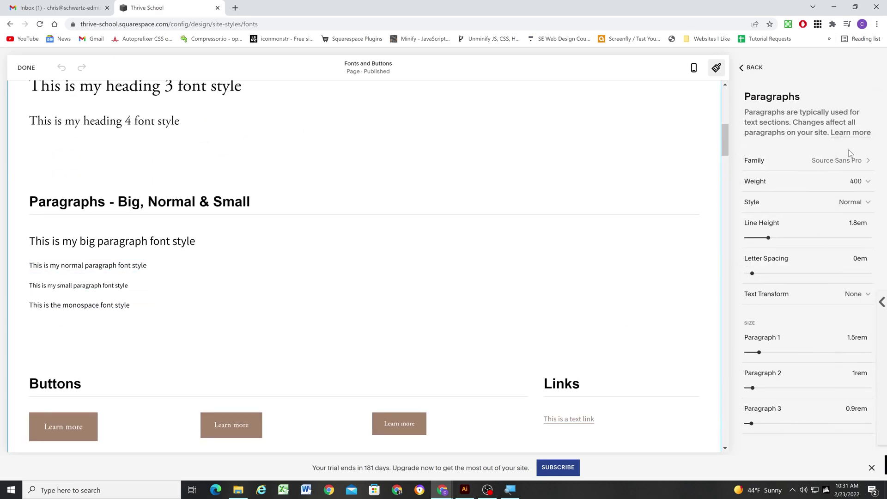
pyautogui.click(841, 163)
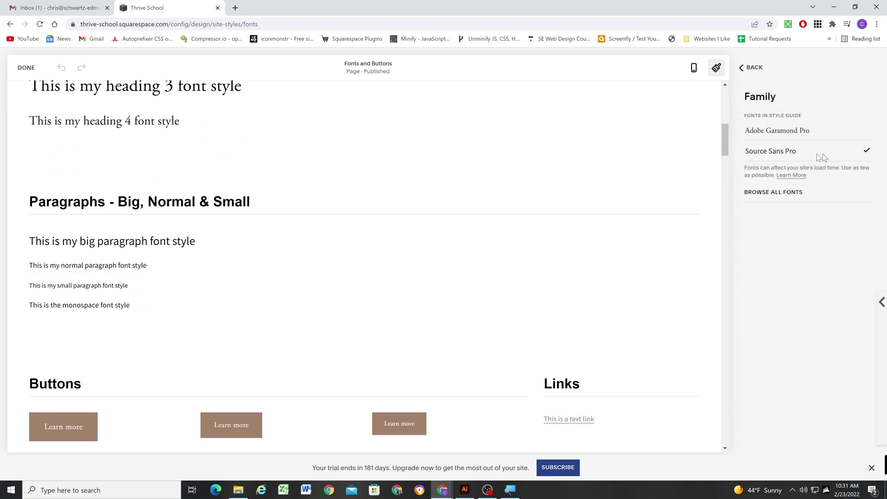
pyautogui.click(753, 69)
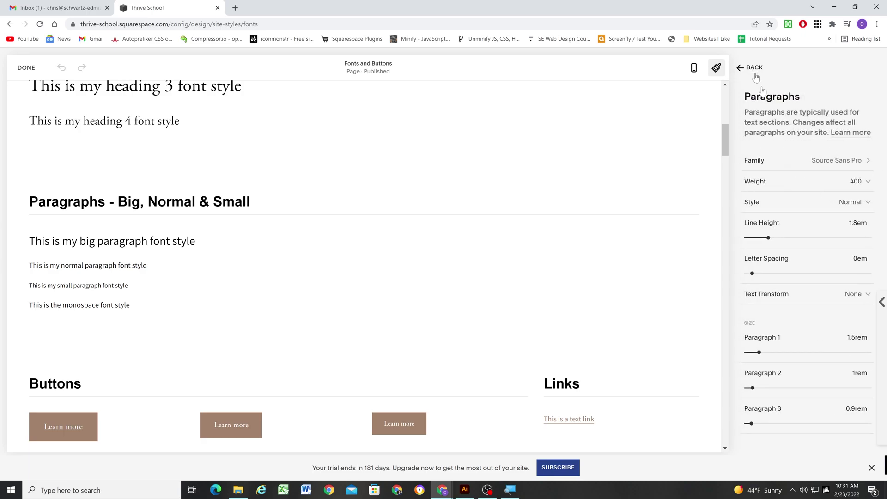
# Check the paragraph line height and heading font settings, returning to the Site Styles overview
pyautogui.click(856, 223)
pyautogui.scroll(5, 234, 303)
pyautogui.click(740, 68)
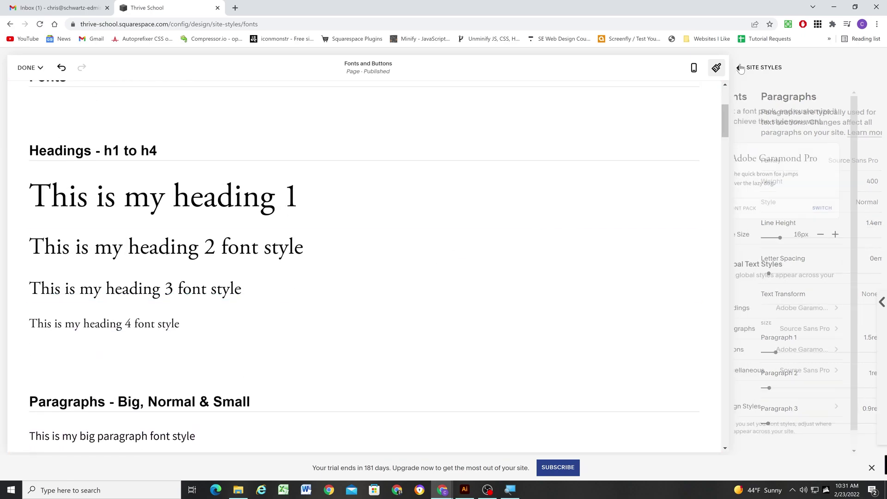
pyautogui.click(819, 312)
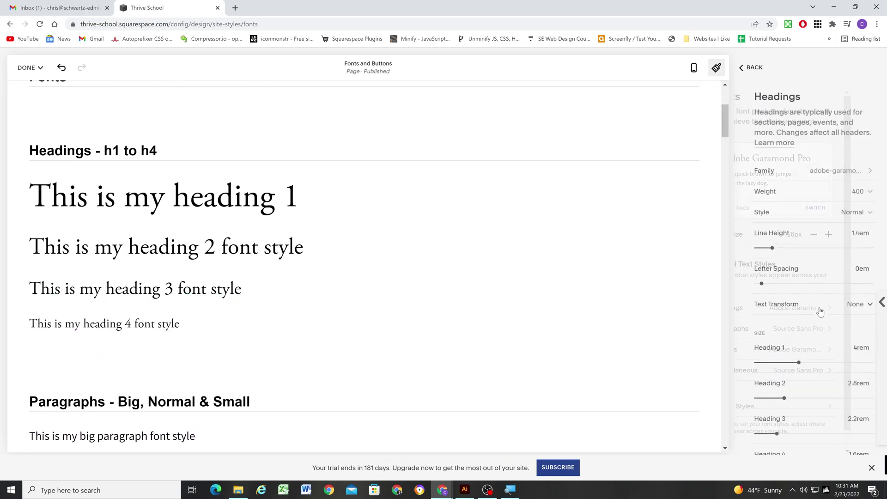
pyautogui.scroll(-1, 815, 304)
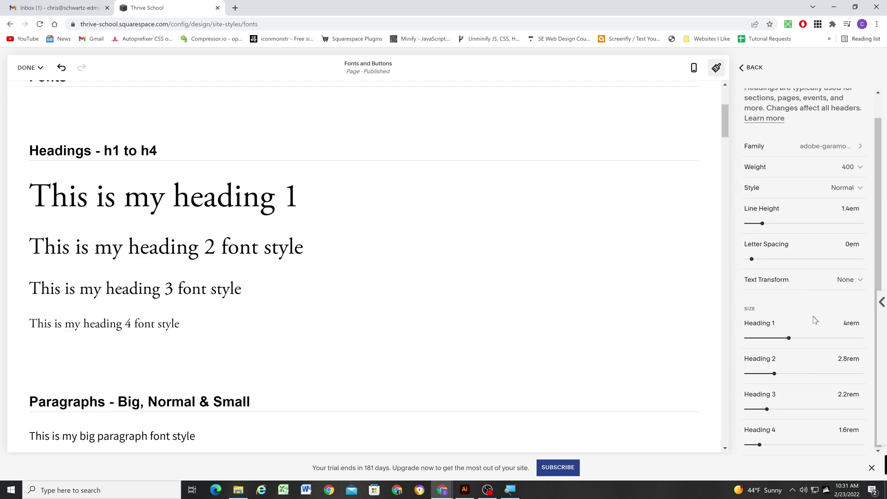
pyautogui.scroll(1, 811, 319)
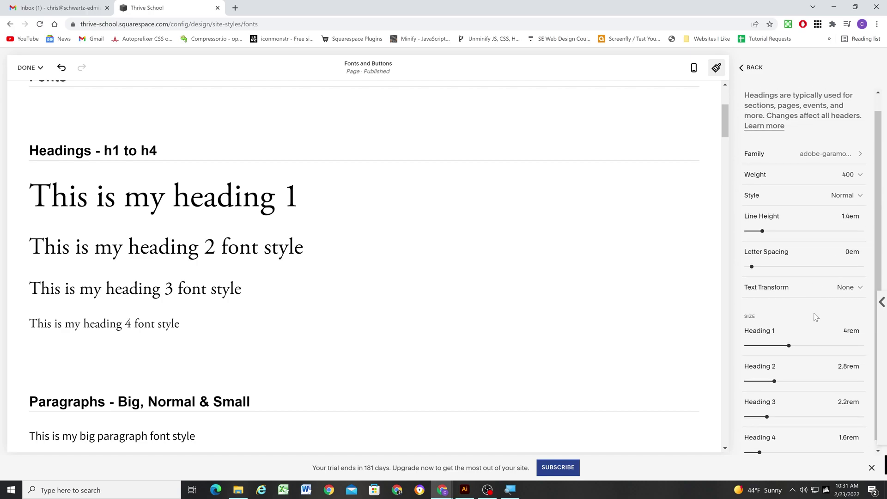
pyautogui.click(752, 71)
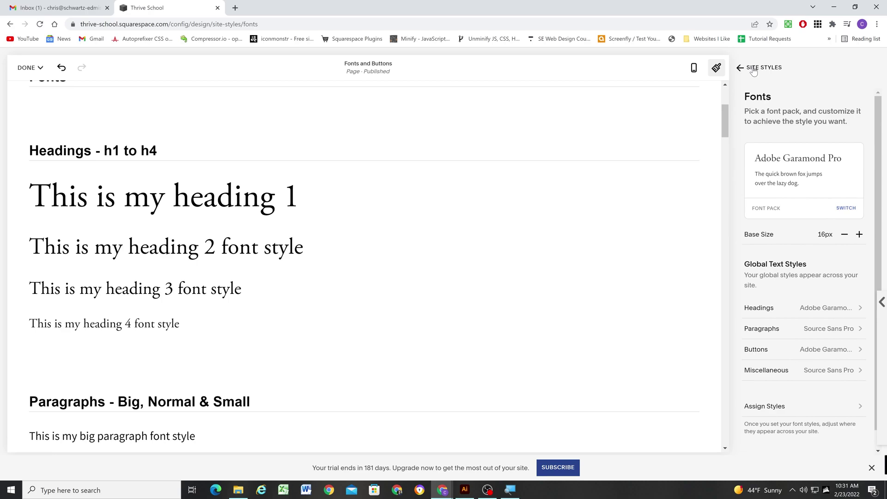
pyautogui.click(753, 71)
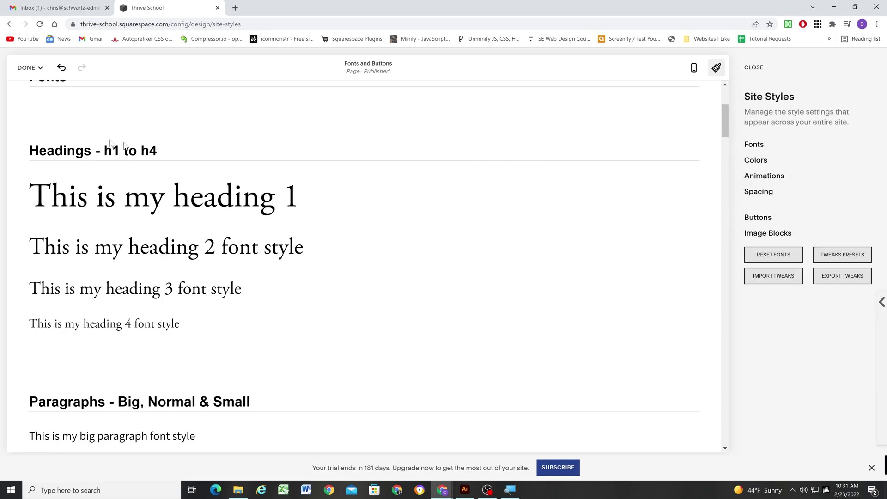
# Save the site style changes and start editing in the Custom CSS editor
pyautogui.click(27, 67)
pyautogui.click(32, 86)
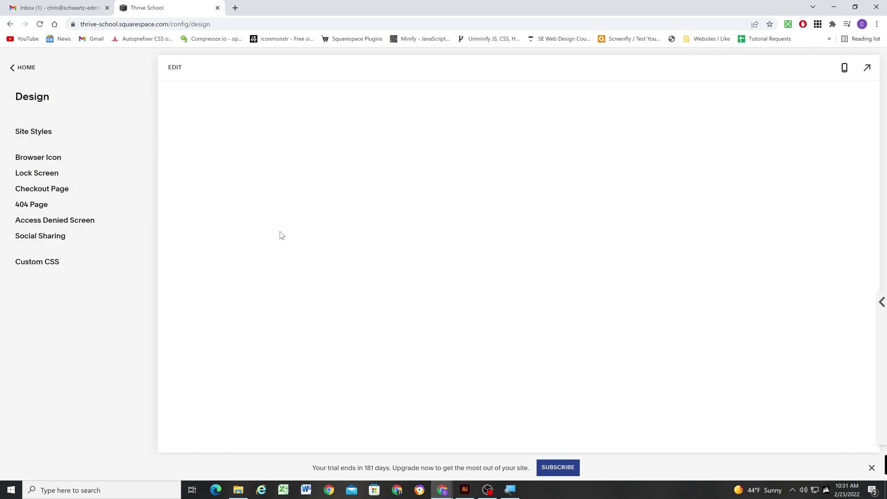
pyautogui.scroll(3, 283, 226)
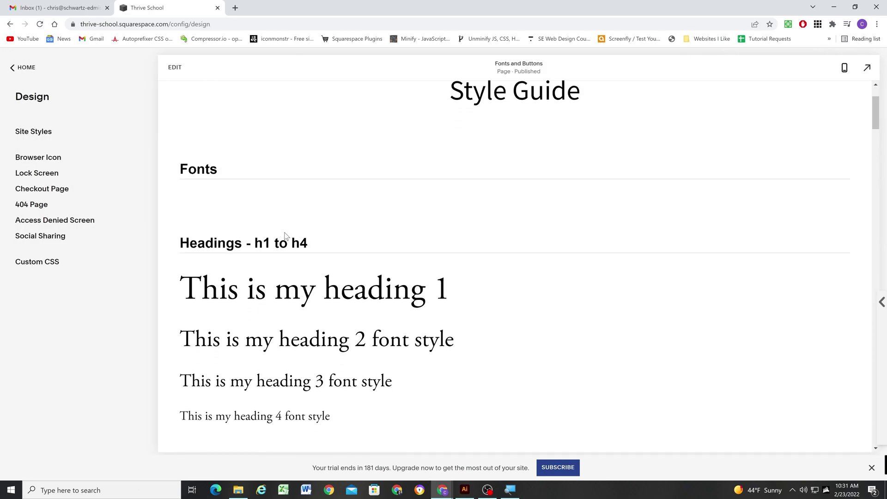
pyautogui.click(39, 262)
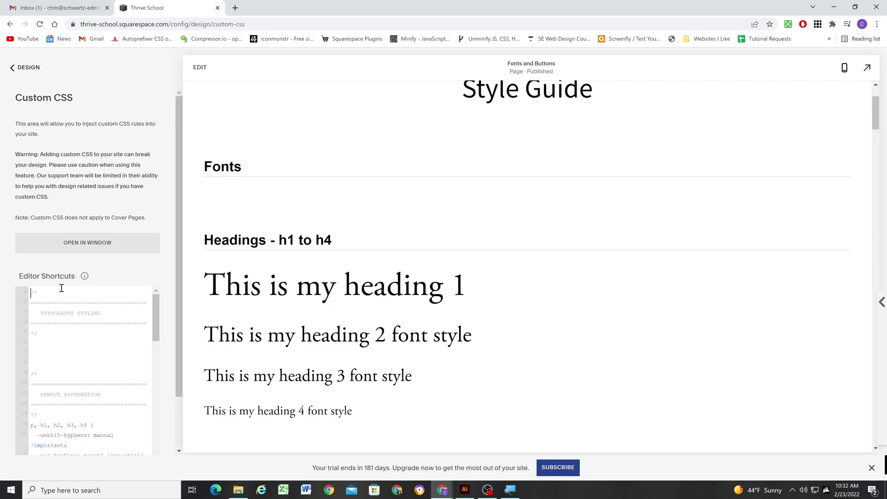
pyautogui.press('Return')
pyautogui.press('Return')
pyautogui.scroll(-2, 82, 432)
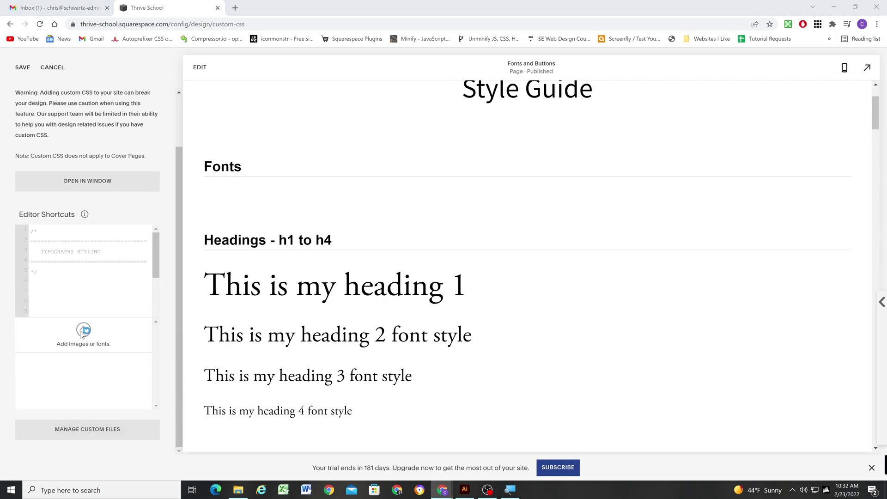
# Upload DMSerifDisplay-Regular.ttf and DMSerifDisplay-Italic.ttf as custom files
pyautogui.click(82, 333)
pyautogui.doubleClick(109, 89)
pyautogui.click(138, 73)
pyautogui.press('Return')
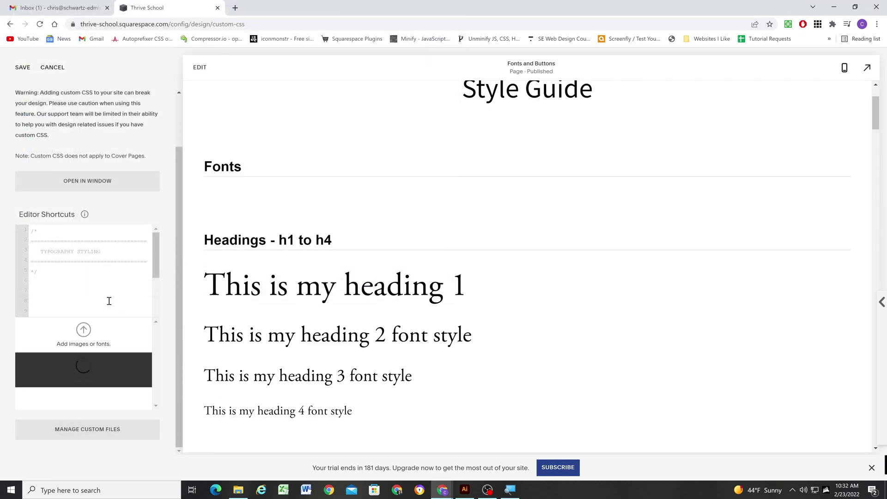
pyautogui.click(83, 331)
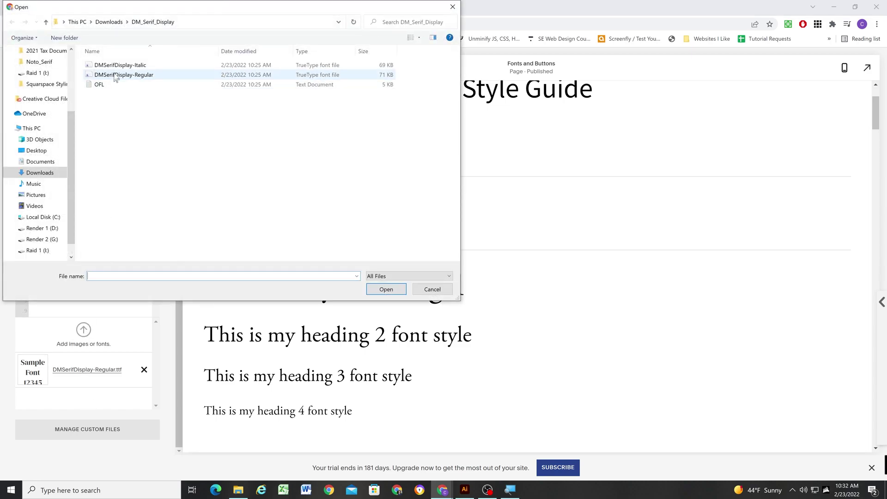
pyautogui.click(117, 65)
pyautogui.press('Return')
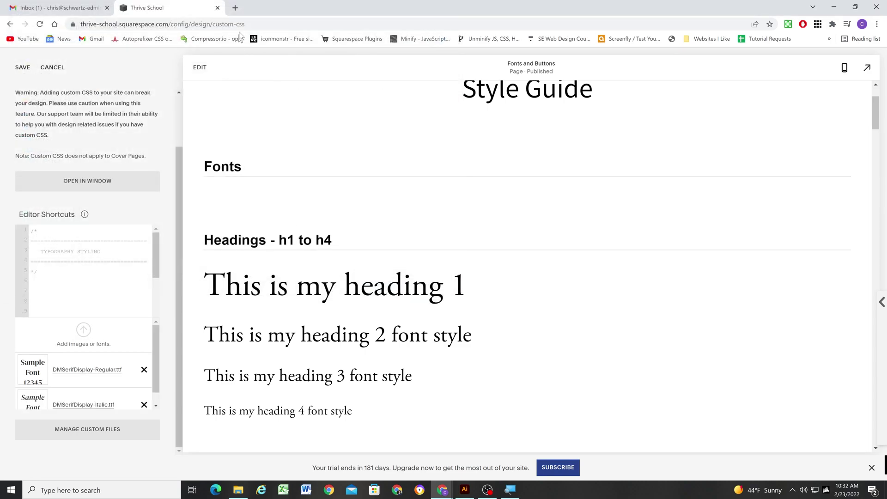
# In a new tab, open the CSS Toolbox course's Load Custom Fonts lesson
pyautogui.hotkey('ctrl', 't')
pyautogui.click(550, 38)
pyautogui.scroll(-2, 324, 231)
pyautogui.click(217, 217)
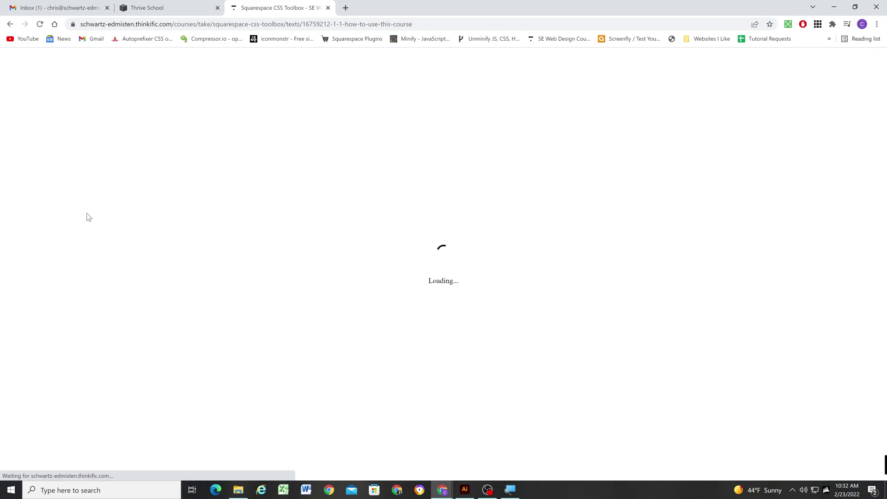
pyautogui.scroll(-4, 88, 277)
pyautogui.click(41, 214)
pyautogui.scroll(-3, 88, 221)
pyautogui.click(69, 164)
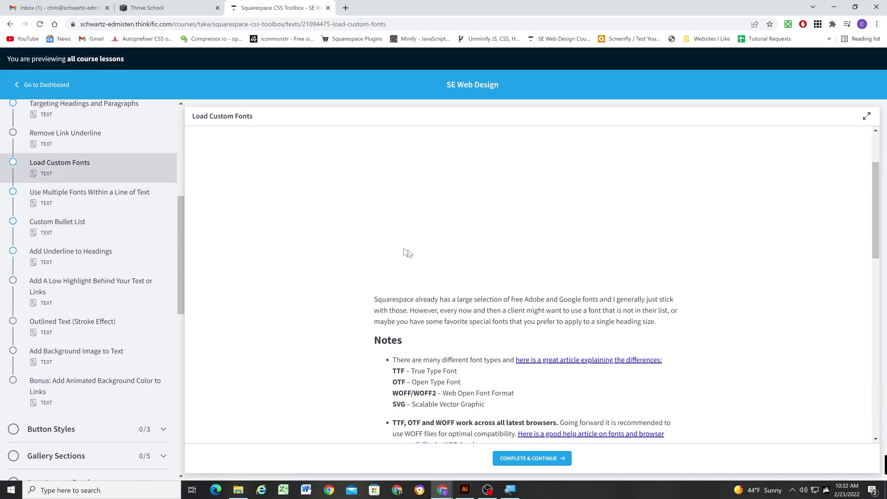
pyautogui.scroll(-10, 317, 227)
# Copy the lesson's custom font code and paste it into the Custom CSS editor
pyautogui.moveTo(389, 389); pyautogui.dragTo(386, 260)
pyautogui.hotkey('ctrl', 'c')
pyautogui.hotkey('ctrl', 'shift', 'Tab')
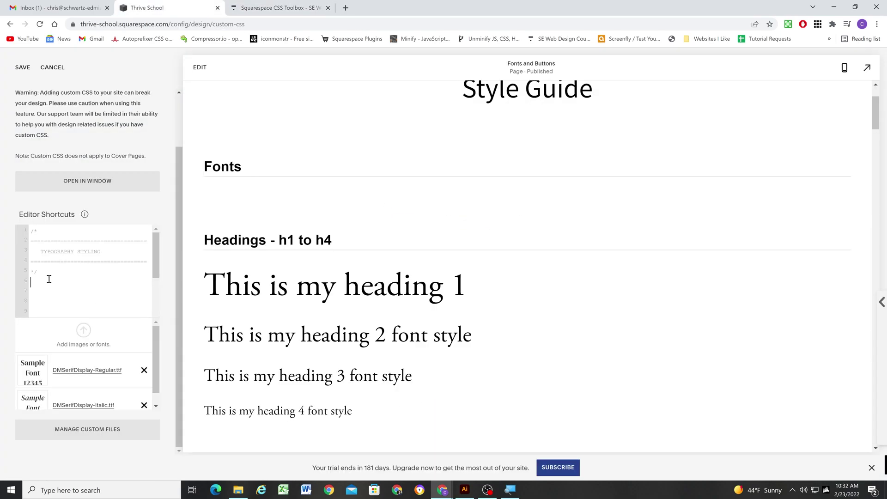
pyautogui.hotkey('ctrl', 'v')
pyautogui.scroll(-1, 72, 340)
# Rename MyFont to 'DM Serif Display' and apply that font-family to the h1 rule
pyautogui.moveTo(106, 256); pyautogui.dragTo(92, 255)
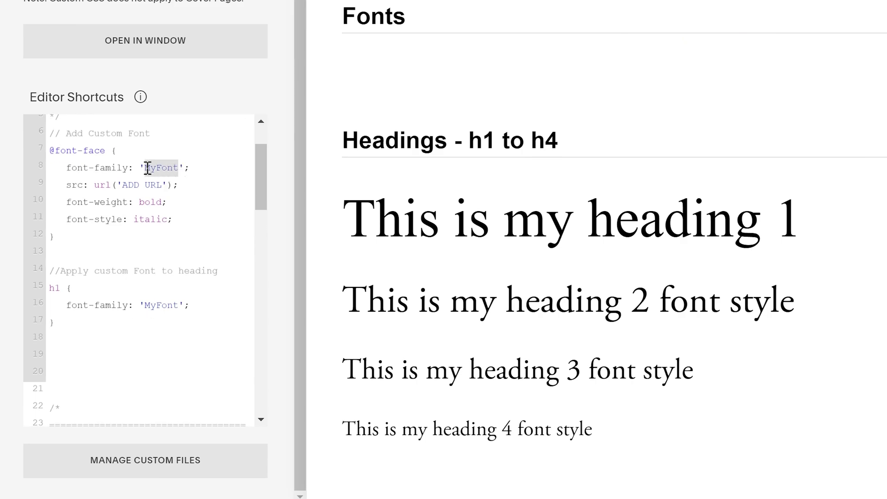
pyautogui.write('Dm Serif Displa')
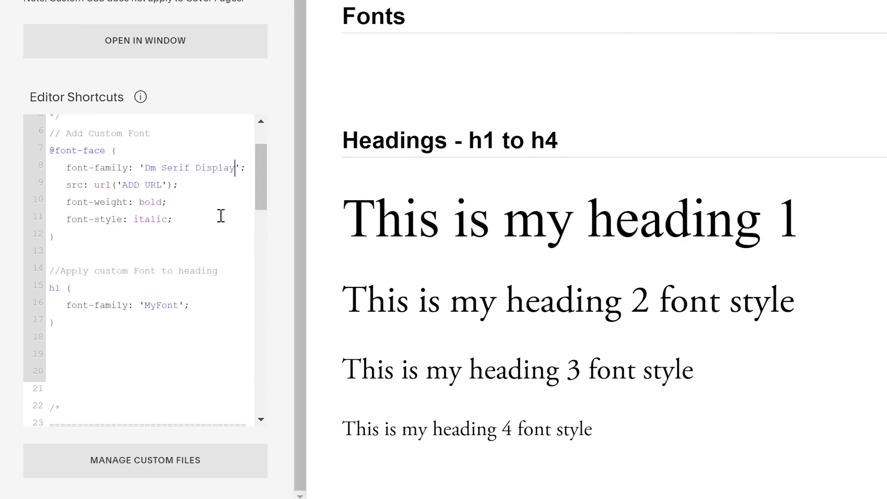
pyautogui.press('BackSpace')
pyautogui.write('M')
pyautogui.moveTo(245, 168); pyautogui.dragTo(66, 167)
pyautogui.hotkey('ctrl', 'c')
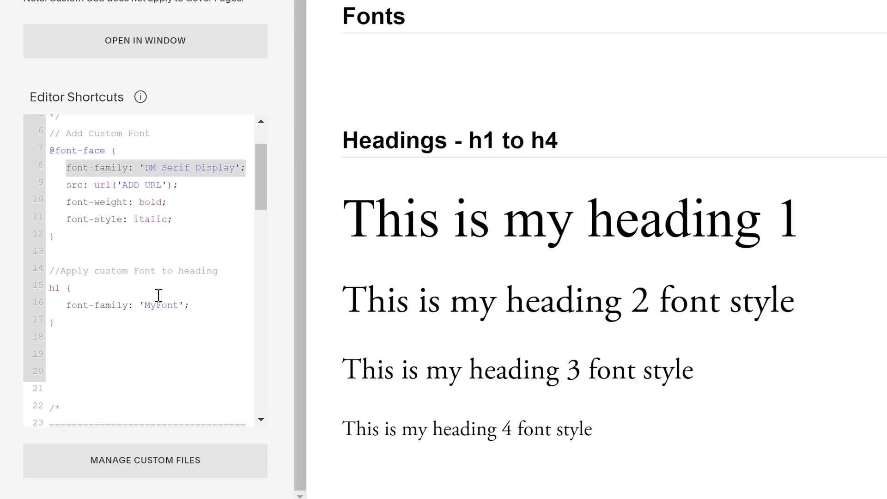
pyautogui.moveTo(188, 305); pyautogui.dragTo(66, 304)
pyautogui.hotkey('ctrl', 'v')
pyautogui.moveTo(163, 185); pyautogui.dragTo(122, 185)
pyautogui.press('BackSpace')
pyautogui.click(189, 458)
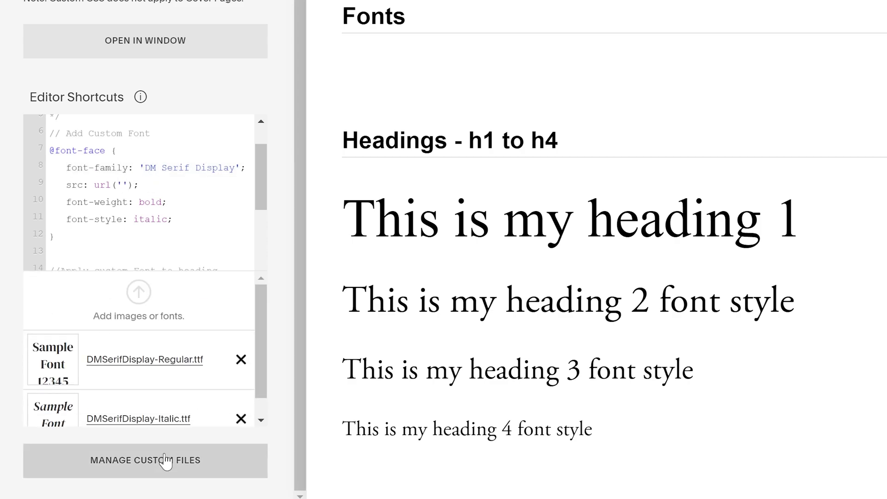
pyautogui.click(145, 359)
pyautogui.scroll(-2, 139, 207)
pyautogui.doubleClick(151, 192)
pyautogui.write('nromal')
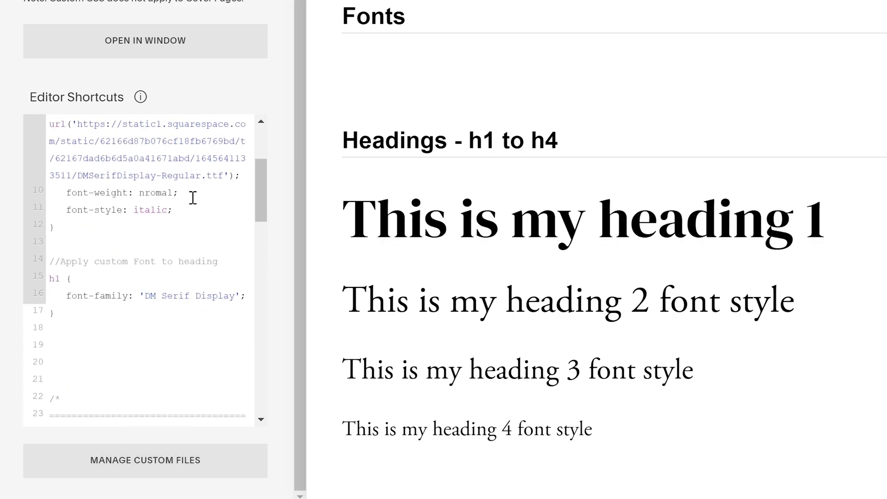
pyautogui.doubleClick(141, 211)
pyautogui.write('normal')
pyautogui.doubleClick(174, 192)
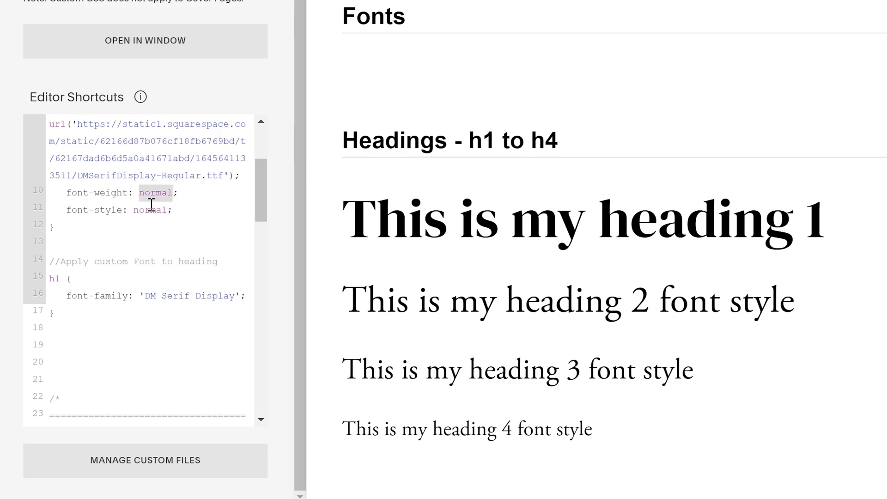
pyautogui.write('400')
# Move the heading font rule and its comment to the top of the CSS
pyautogui.scroll(2, 179, 301)
pyautogui.moveTo(85, 411); pyautogui.dragTo(89, 333)
pyautogui.hotkey('ctrl', 'x')
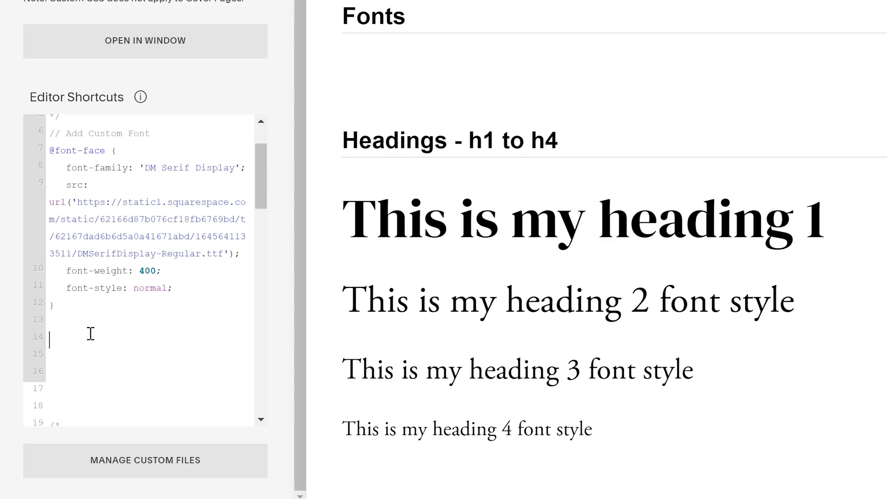
pyautogui.scroll(2, 90, 278)
pyautogui.click(70, 190)
pyautogui.hotkey('ctrl', 'v')
pyautogui.press('Return')
pyautogui.scroll(-3, 142, 298)
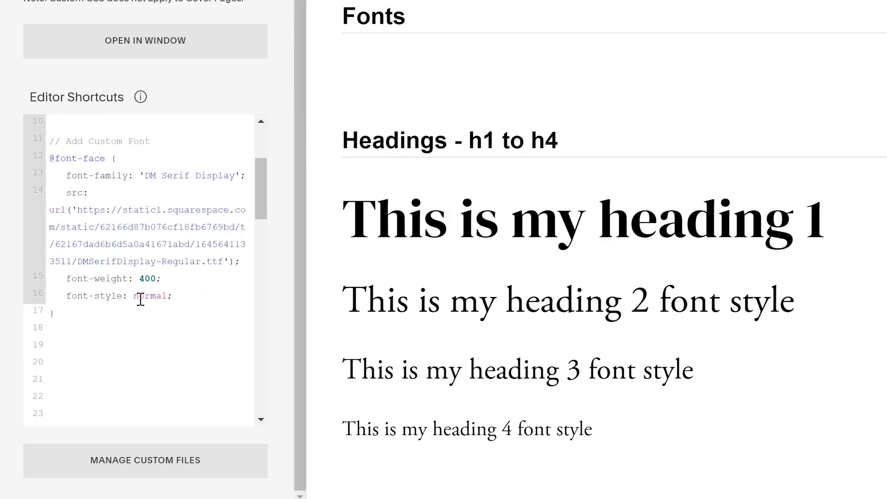
pyautogui.moveTo(149, 320); pyautogui.dragTo(34, 148)
pyautogui.click(186, 140)
pyautogui.hotkey('ctrl', 'v')
pyautogui.click(163, 245)
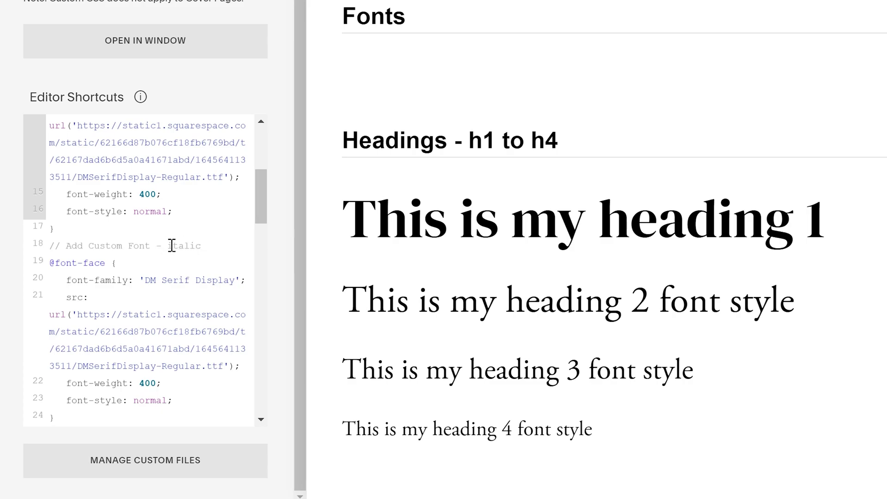
pyautogui.scroll(-2, 173, 263)
pyautogui.doubleClick(157, 322)
pyautogui.write('italic')
pyautogui.moveTo(223, 288); pyautogui.dragTo(70, 232)
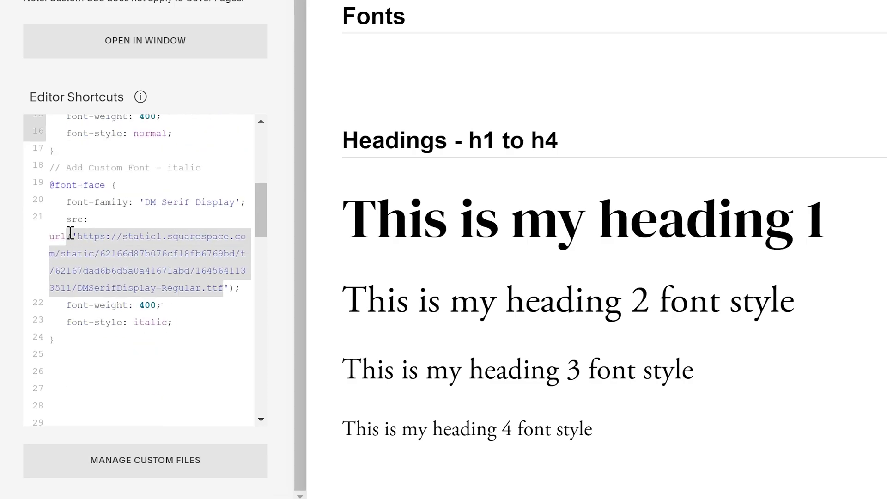
pyautogui.press('BackSpace')
pyautogui.click(185, 455)
pyautogui.click(99, 402)
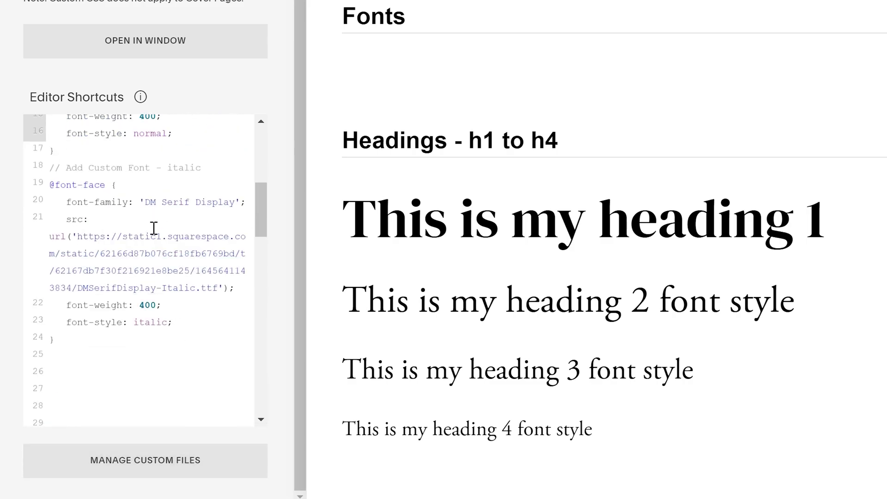
# Add h3 and h4 to the h1,h2 heading selector
pyautogui.scroll(4, 154, 228)
pyautogui.scroll(-3, 450, 171)
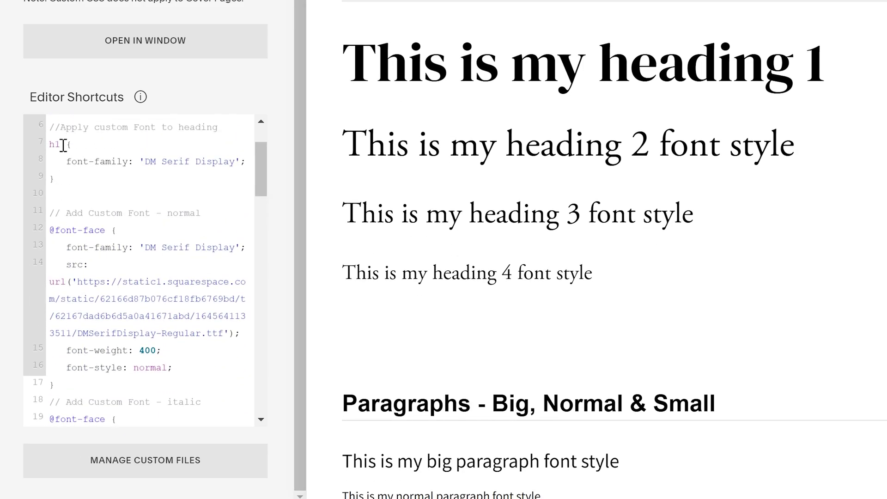
pyautogui.write(',h3,h4')
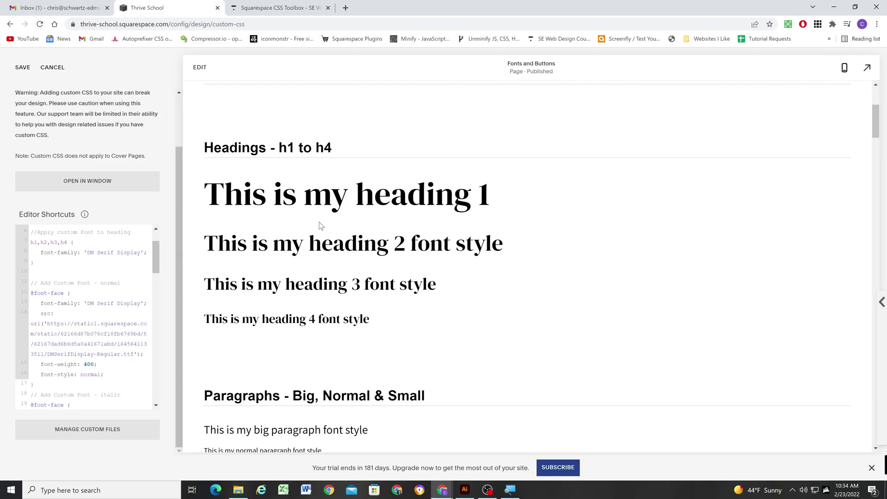
pyautogui.scroll(-2, 558, 83)
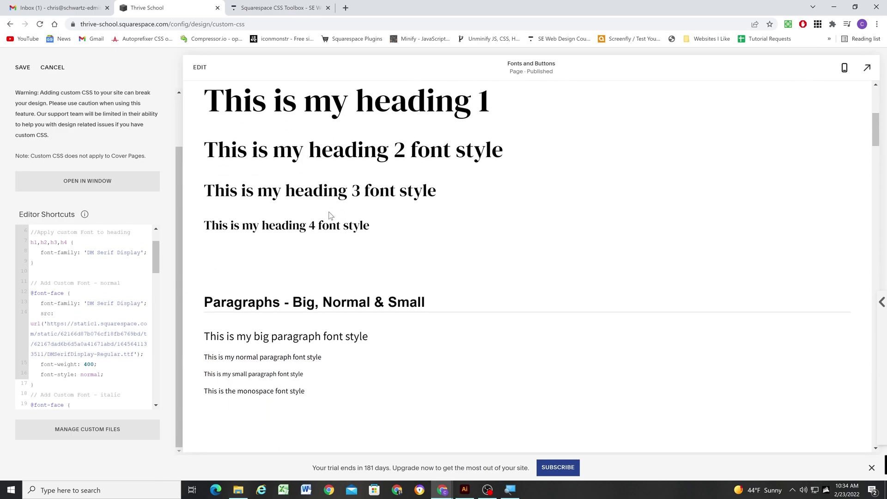
# Zoom around the Thrive School mockup artboard to inspect its colour swatches
pyautogui.scroll(2, 331, 206)
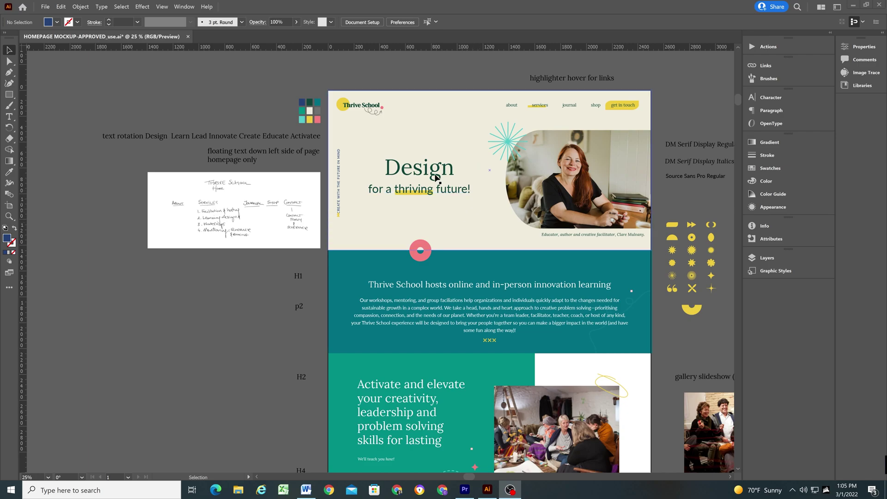
pyautogui.scroll(1, 309, 106)
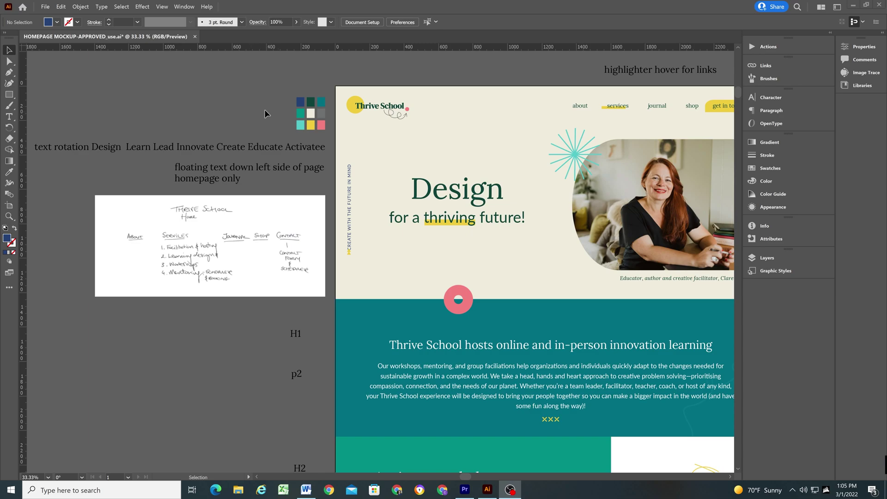
pyautogui.scroll(-2, 467, 190)
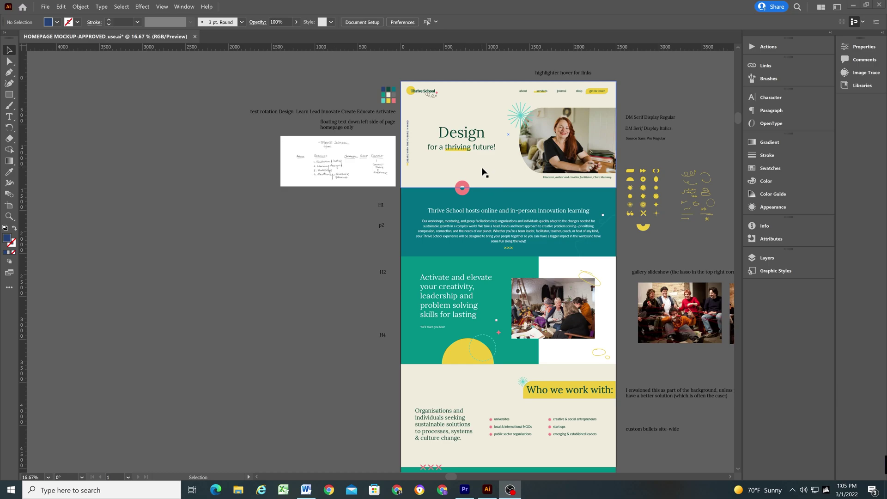
pyautogui.scroll(2, 491, 118)
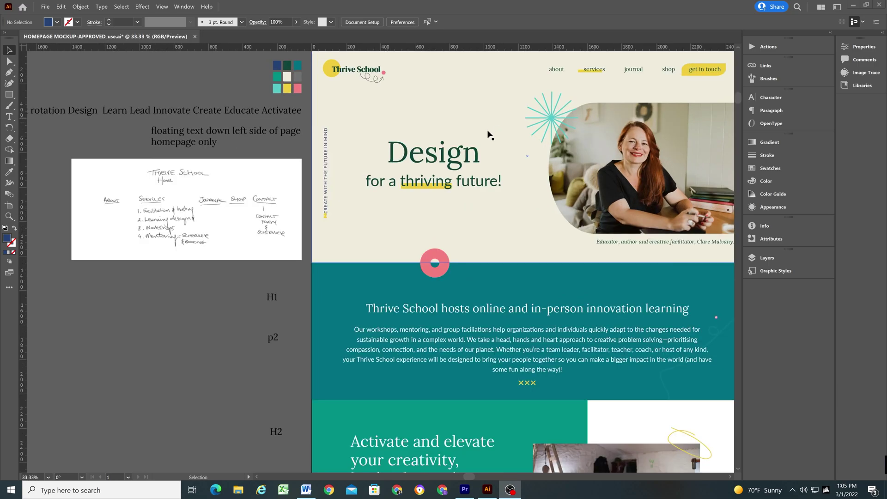
pyautogui.scroll(1, 530, 175)
# Pull the cream swatch out of the colour grid and reposition neighbouring swatches
pyautogui.moveTo(285, 113); pyautogui.dragTo(226, 106)
pyautogui.scroll(-1, 281, 88)
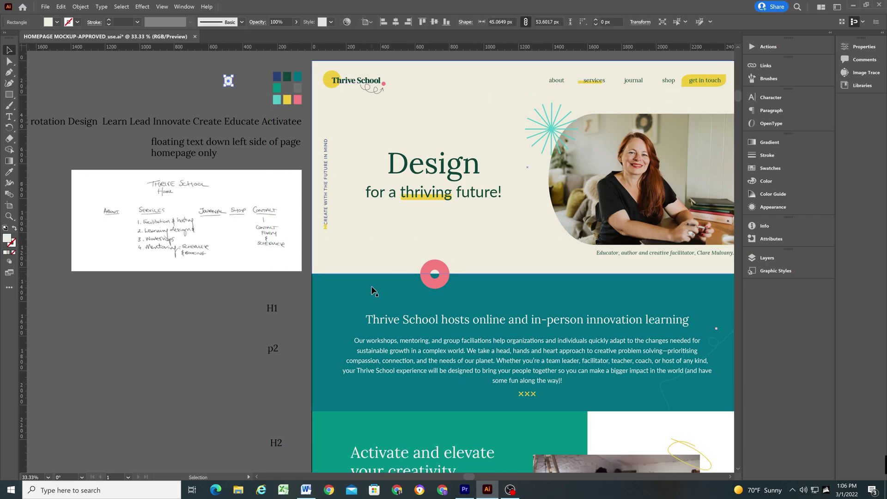
pyautogui.moveTo(280, 88); pyautogui.dragTo(300, 82)
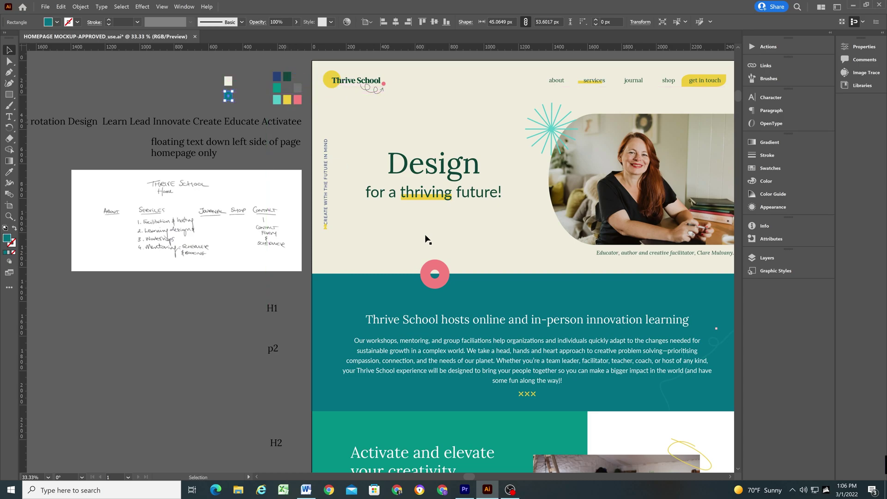
pyautogui.scroll(-3, 393, 384)
pyautogui.scroll(3, 392, 383)
pyautogui.moveTo(263, 106); pyautogui.dragTo(251, 110)
pyautogui.scroll(-10, 445, 242)
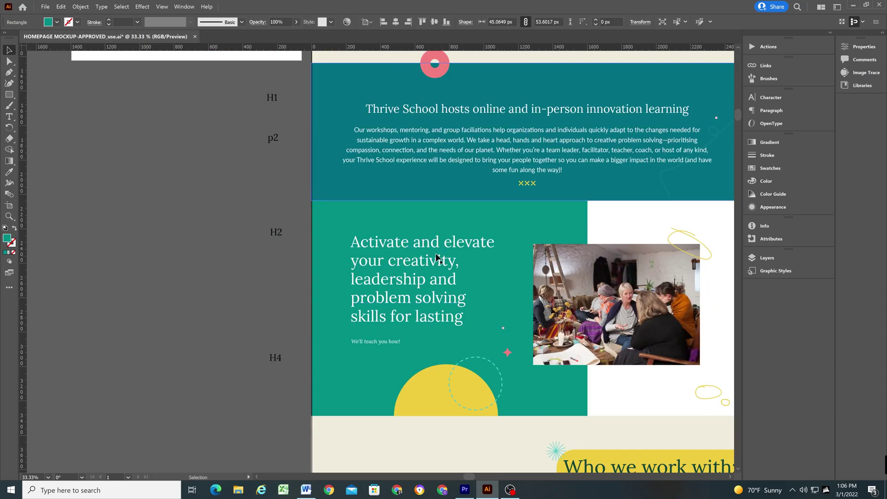
pyautogui.scroll(-15, 447, 241)
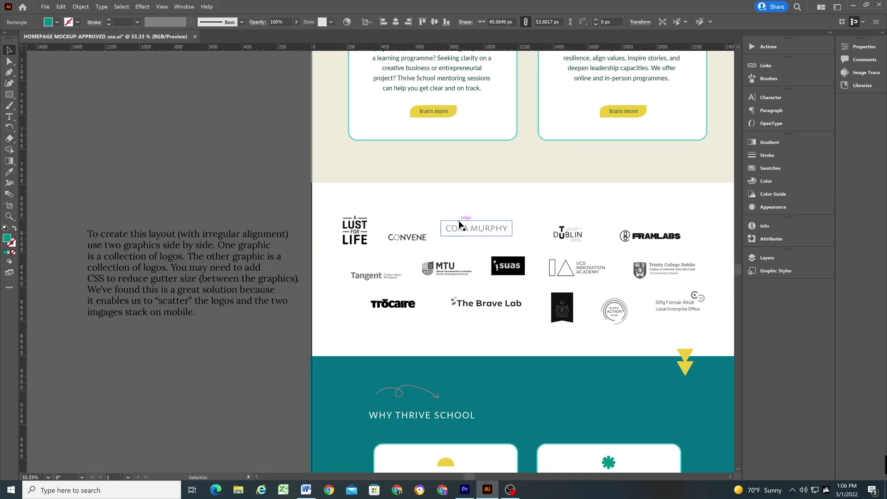
pyautogui.scroll(-3, 459, 224)
pyautogui.scroll(-2, 459, 224)
pyautogui.scroll(-5, 460, 273)
pyautogui.scroll(6, 388, 320)
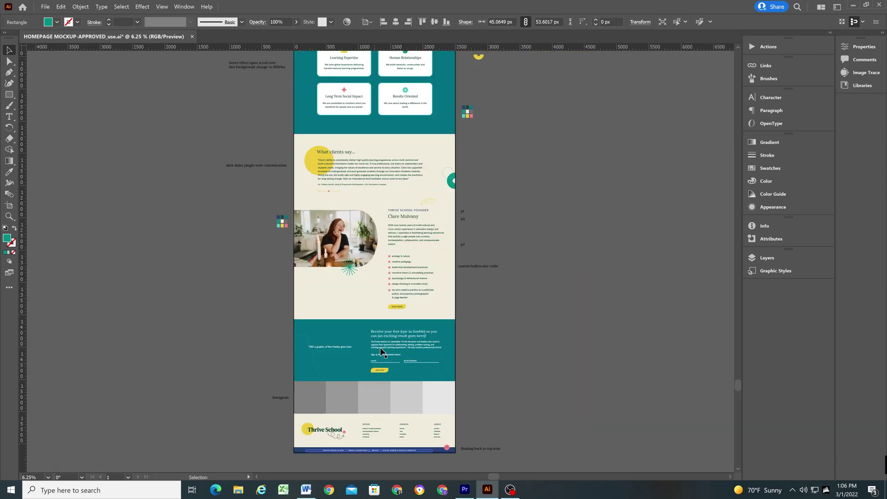
pyautogui.scroll(-10, 388, 320)
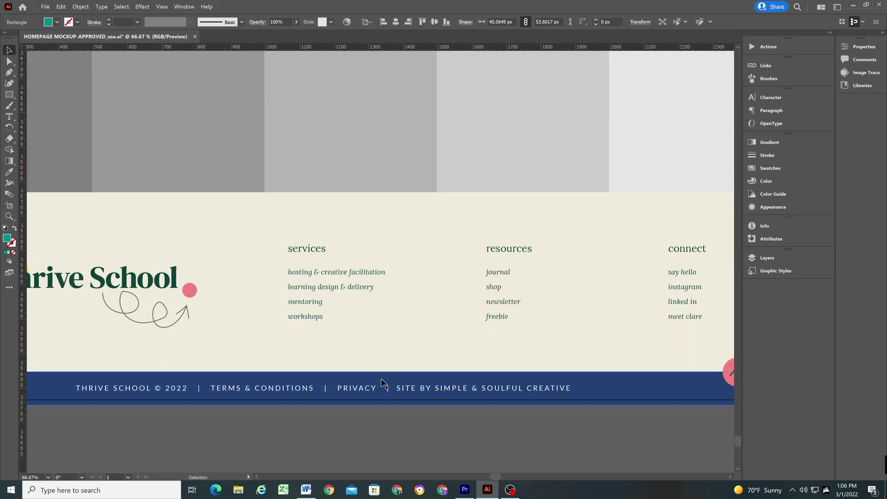
pyautogui.scroll(-6, 425, 316)
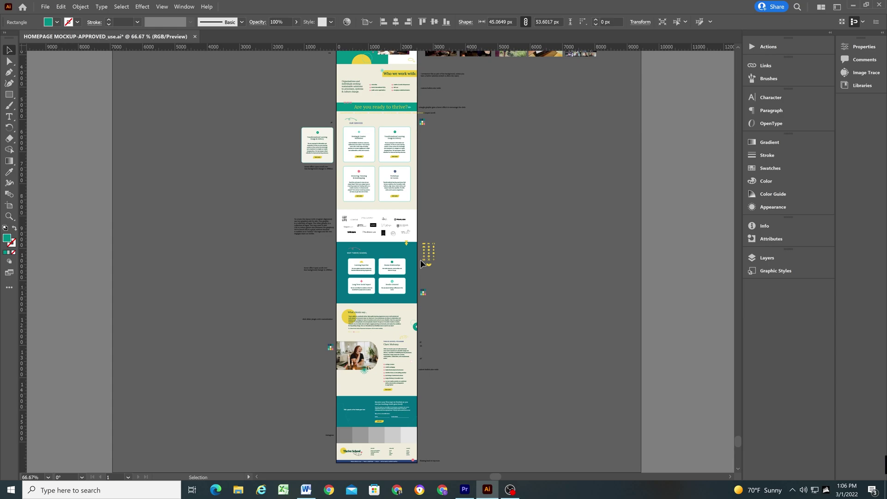
pyautogui.scroll(-3, 421, 263)
pyautogui.scroll(5, 344, 221)
pyautogui.scroll(6, 312, 172)
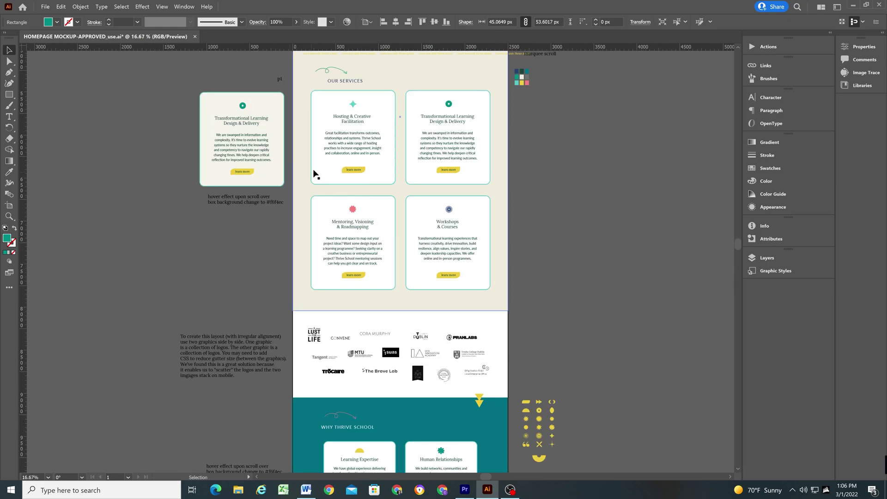
pyautogui.scroll(3, 261, 133)
pyautogui.scroll(4, 310, 197)
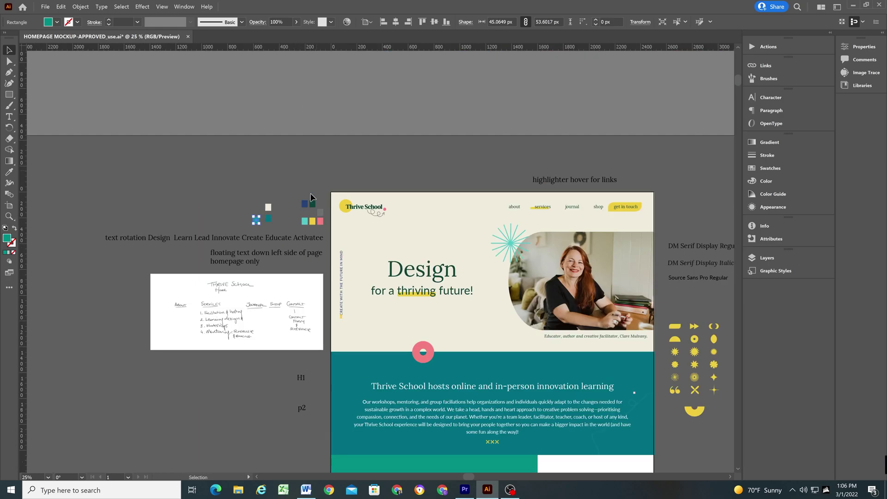
# Move a small swatch and the yellow swatch into the new group, then deselect
pyautogui.moveTo(306, 206); pyautogui.dragTo(276, 228)
pyautogui.click(283, 228)
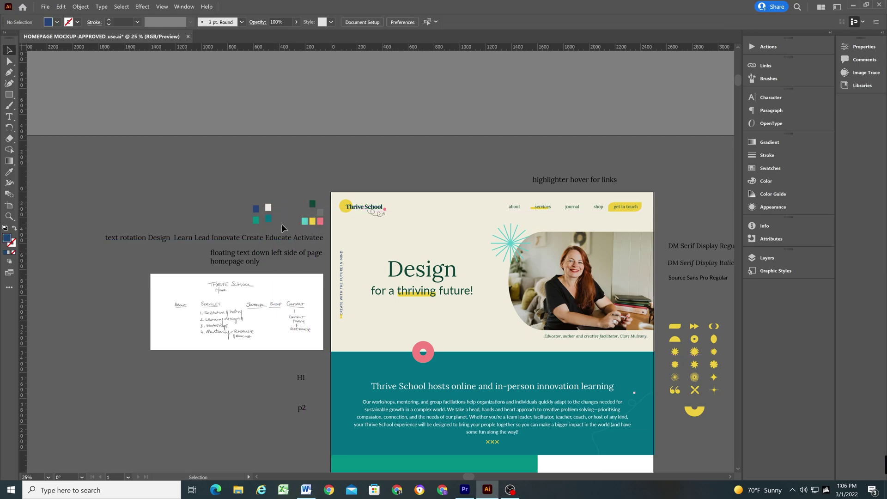
pyautogui.scroll(-3, 382, 223)
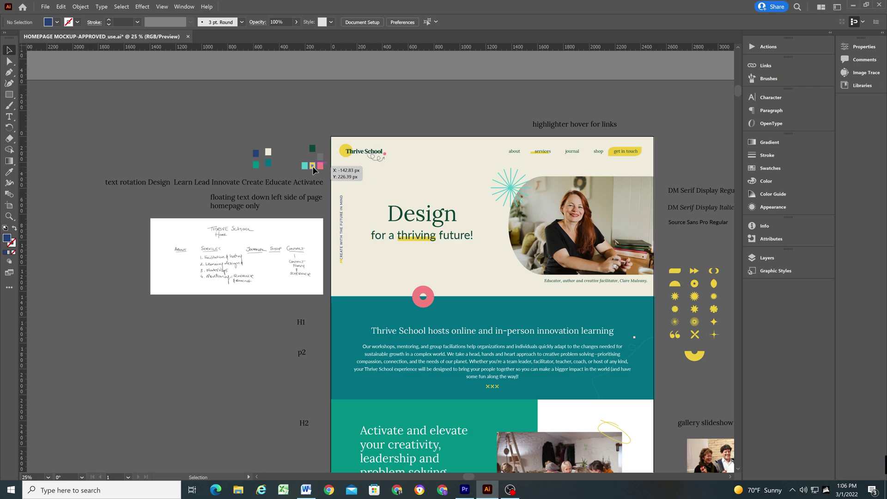
pyautogui.moveTo(309, 166); pyautogui.dragTo(277, 161)
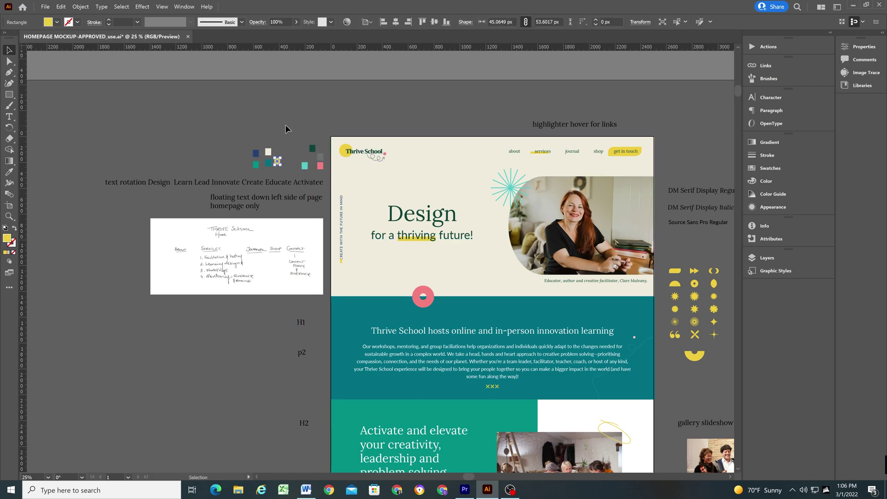
pyautogui.click(463, 241)
pyautogui.scroll(-3, 463, 240)
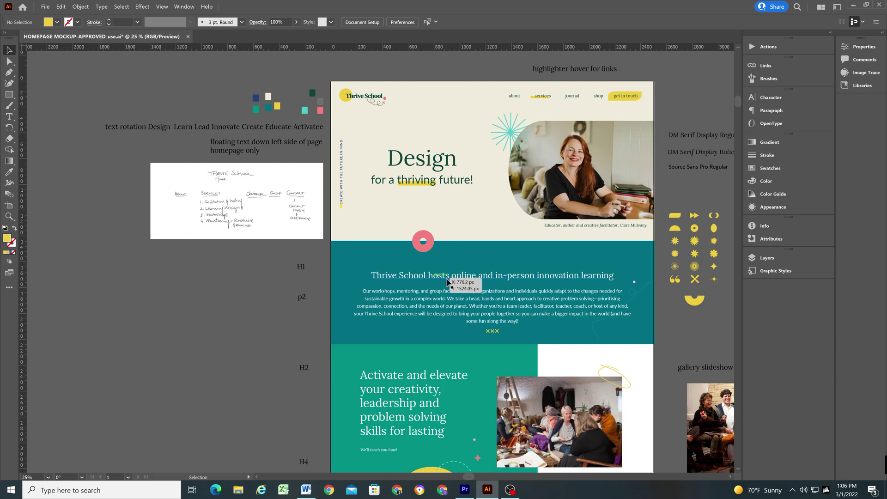
pyautogui.scroll(7, 411, 159)
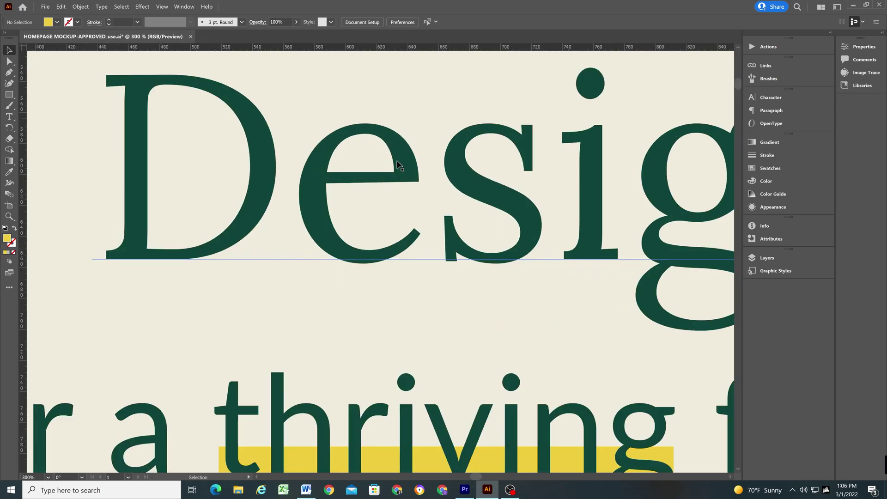
# Check the Design heading's fill colour and confirm it is dark green #0E443B
pyautogui.doubleClick(398, 166)
pyautogui.doubleClick(7, 238)
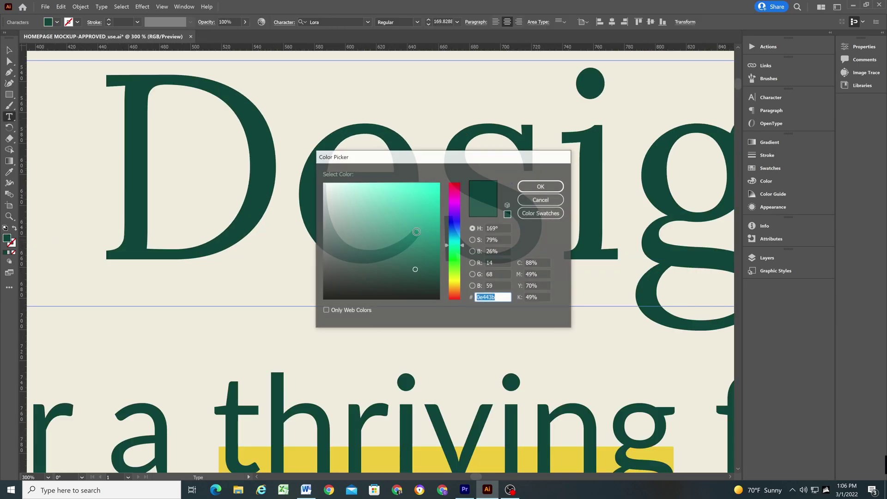
pyautogui.click(537, 188)
pyautogui.scroll(-5, 418, 172)
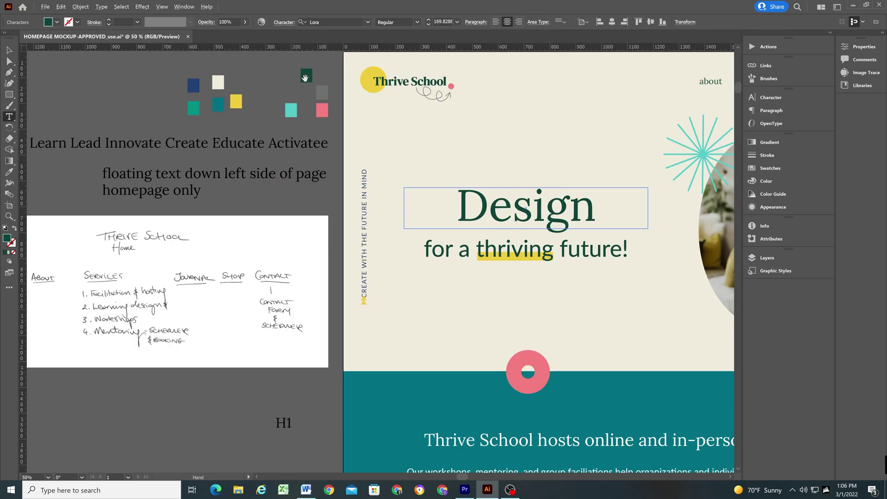
# Move the dark green swatch beside the cream and navy swatches
pyautogui.click(9, 52)
pyautogui.click(306, 76)
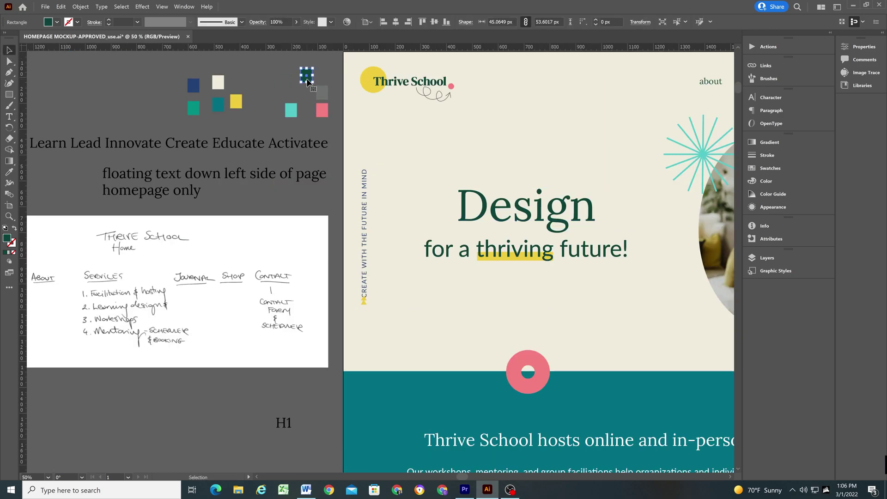
pyautogui.moveTo(307, 75); pyautogui.dragTo(240, 78)
pyautogui.click(268, 95)
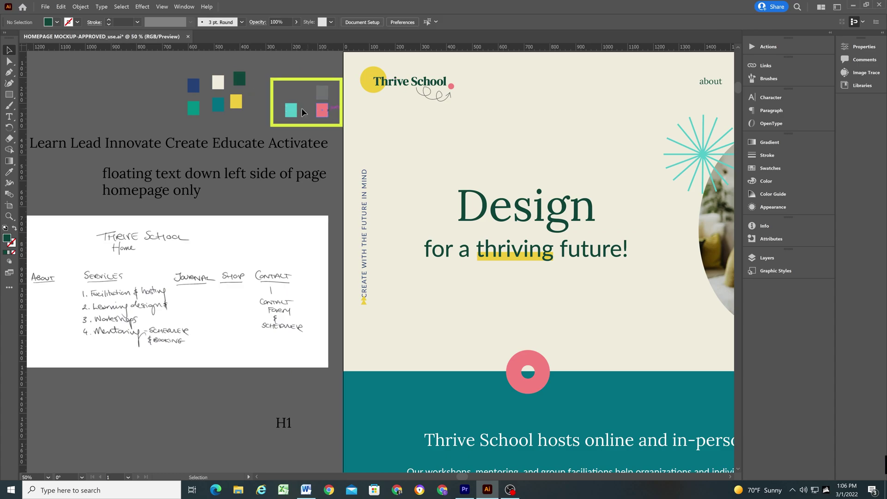
pyautogui.scroll(-3, 406, 198)
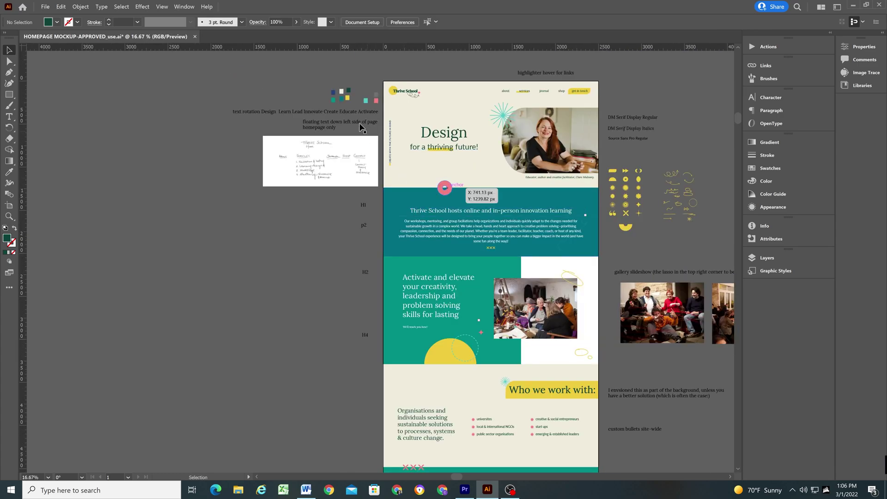
pyautogui.scroll(-2, 462, 194)
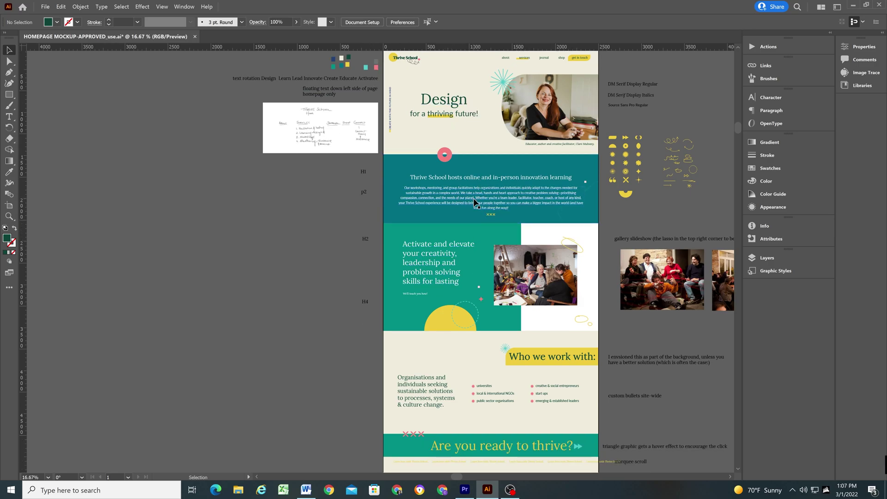
pyautogui.scroll(-2, 486, 291)
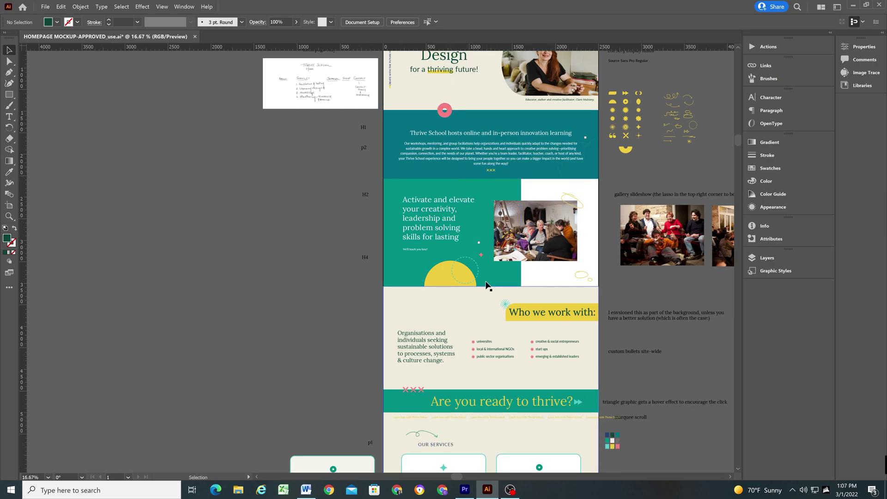
pyautogui.scroll(-5, 486, 284)
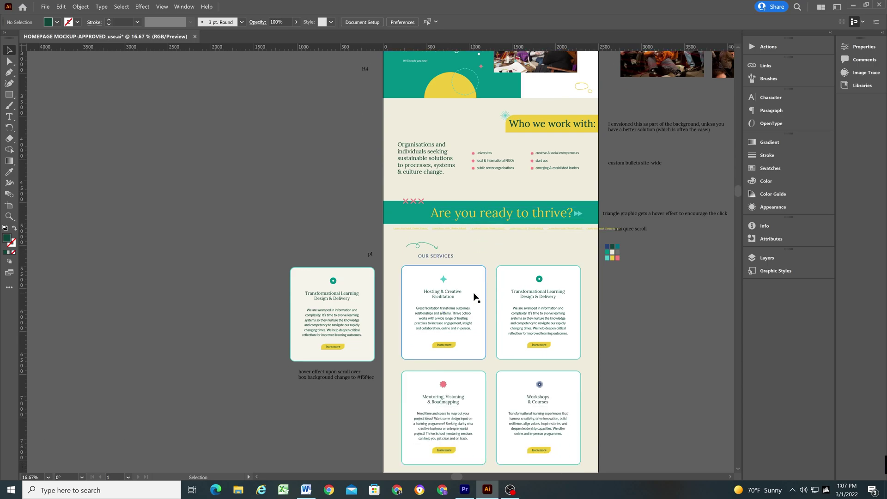
pyautogui.scroll(-1, 475, 295)
pyautogui.scroll(3, 441, 319)
pyautogui.scroll(-2, 441, 328)
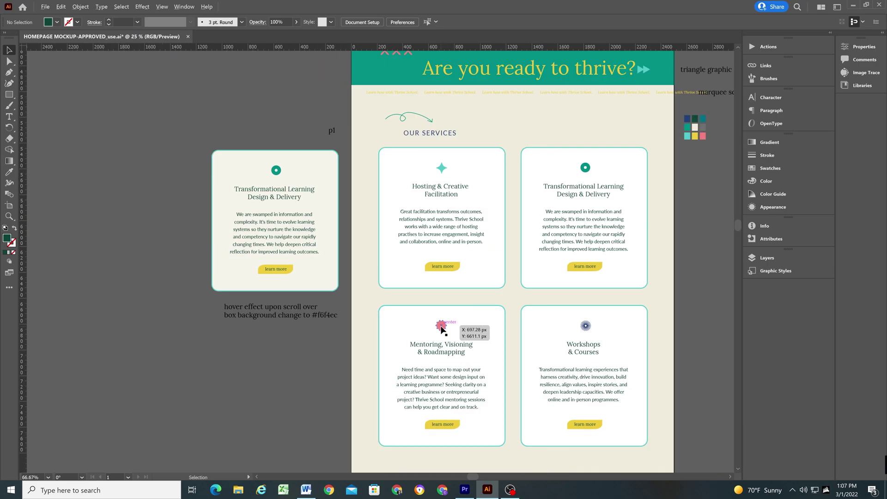
pyautogui.scroll(-1, 441, 328)
pyautogui.scroll(-12, 457, 326)
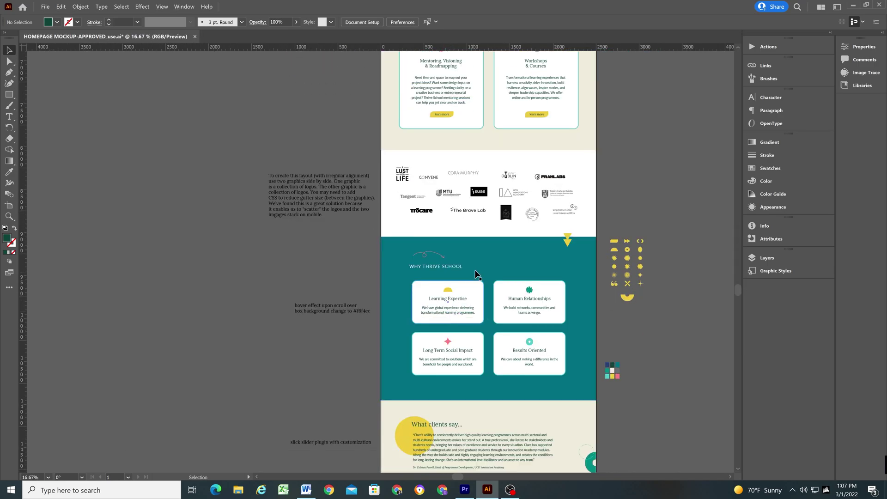
pyautogui.scroll(10, 483, 268)
pyautogui.scroll(3, 527, 124)
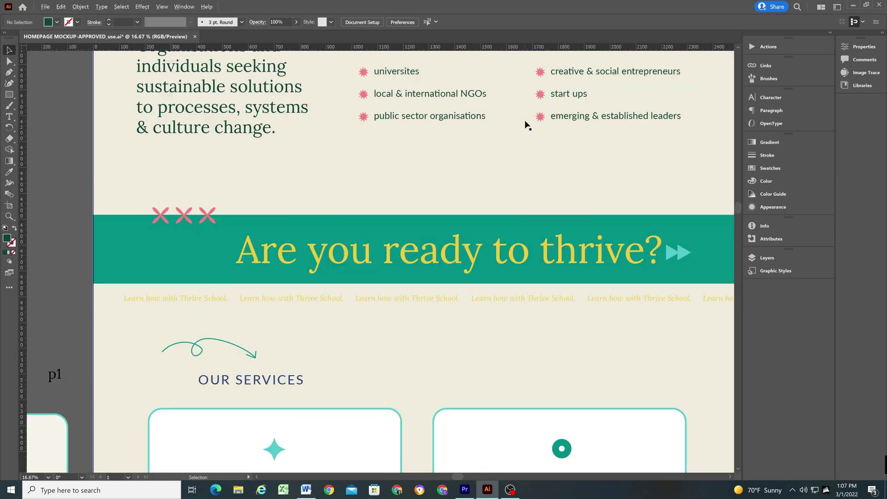
pyautogui.scroll(-5, 493, 134)
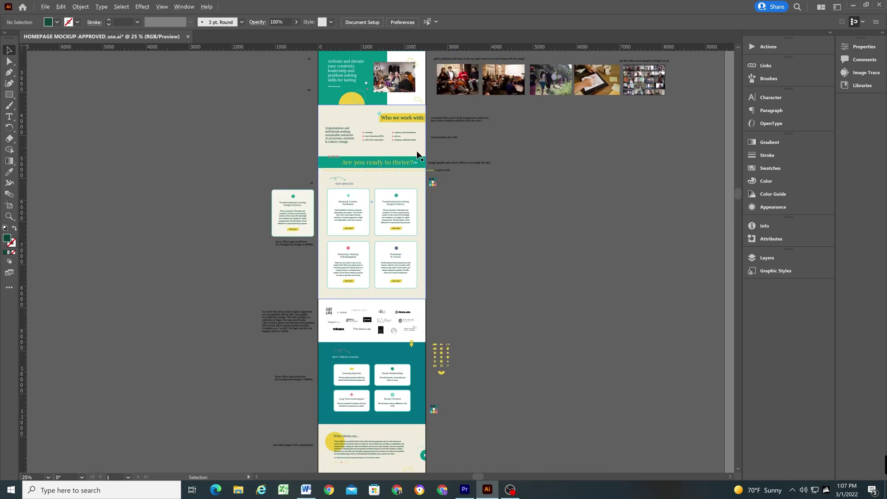
pyautogui.scroll(-3, 417, 155)
pyautogui.scroll(6, 356, 150)
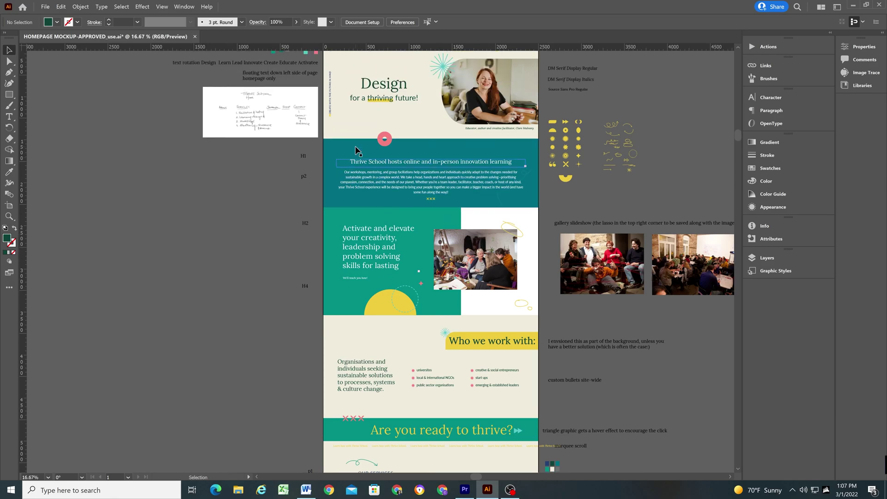
pyautogui.scroll(3, 356, 150)
pyautogui.scroll(4, 312, 118)
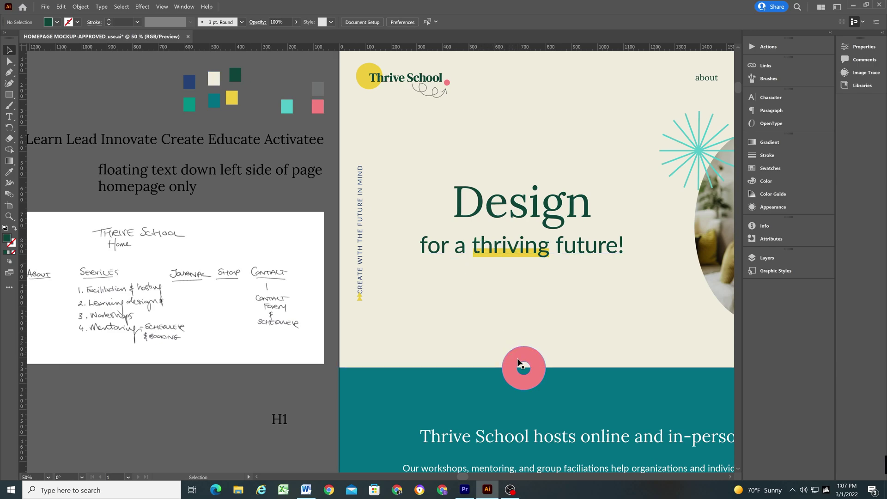
pyautogui.scroll(1, 283, 104)
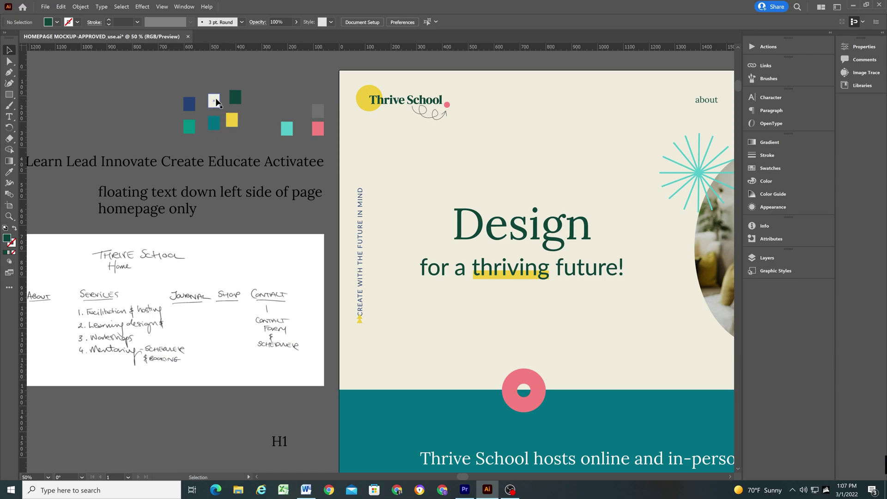
pyautogui.scroll(-4, 481, 166)
pyautogui.scroll(3, 489, 134)
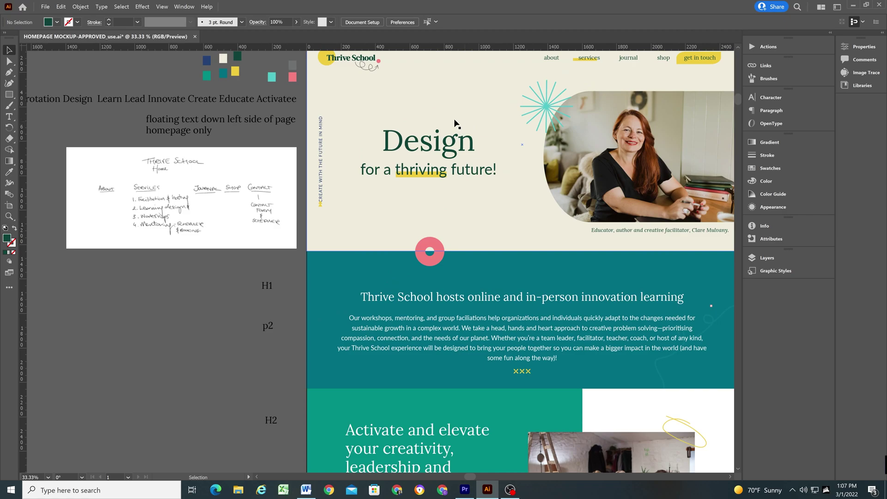
pyautogui.scroll(1, 436, 133)
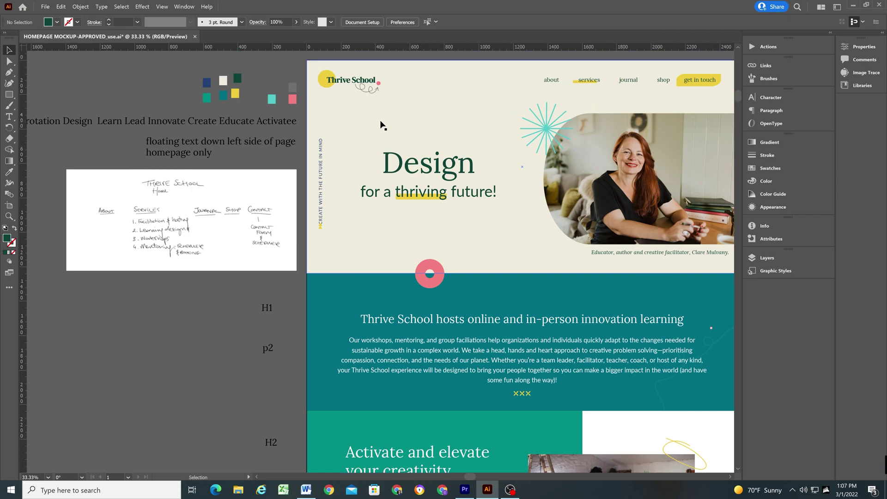
pyautogui.scroll(-7, 394, 252)
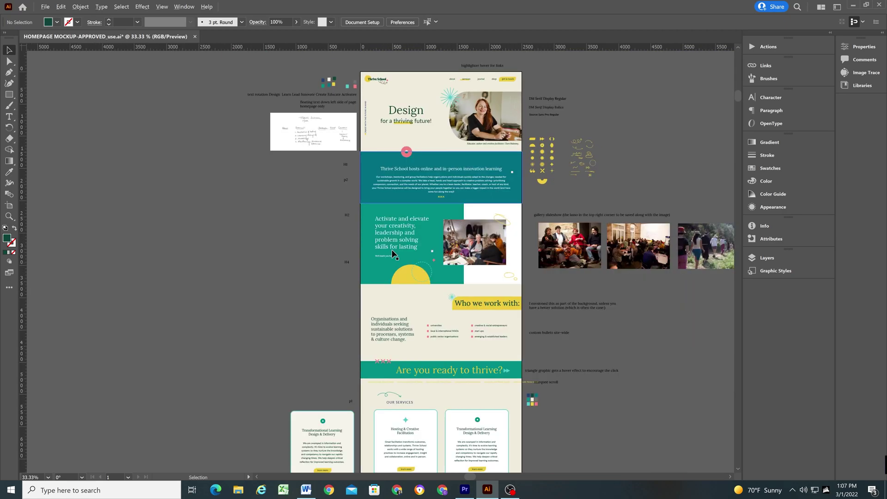
pyautogui.scroll(4, 382, 391)
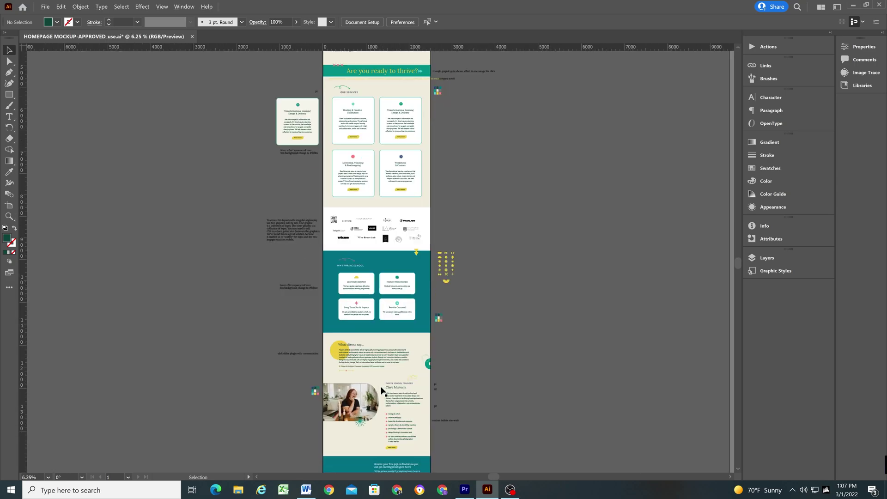
pyautogui.scroll(-5, 377, 407)
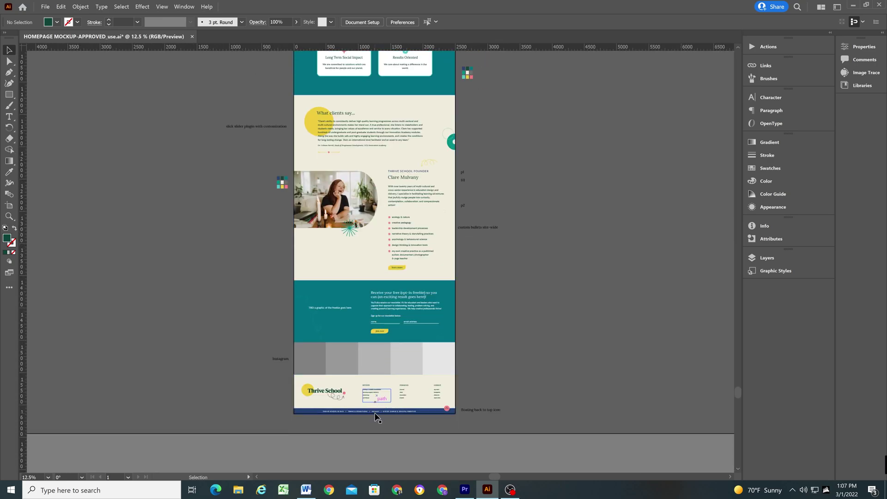
pyautogui.scroll(1, 422, 192)
pyautogui.scroll(1, 412, 208)
pyautogui.scroll(4, 411, 208)
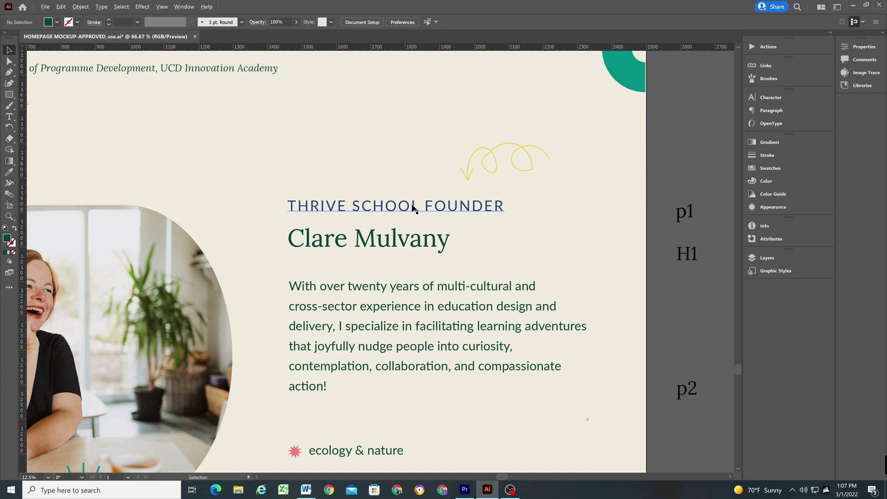
pyautogui.scroll(-5, 387, 208)
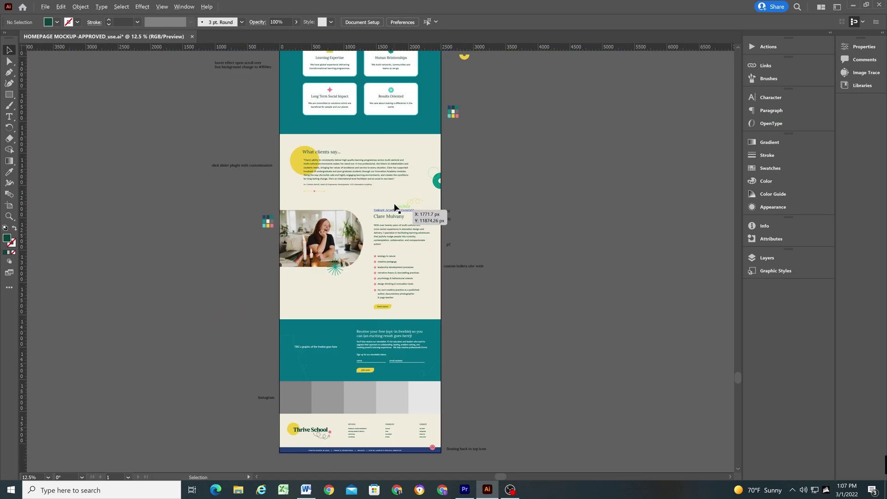
pyautogui.scroll(8, 400, 211)
pyautogui.scroll(1, 347, 208)
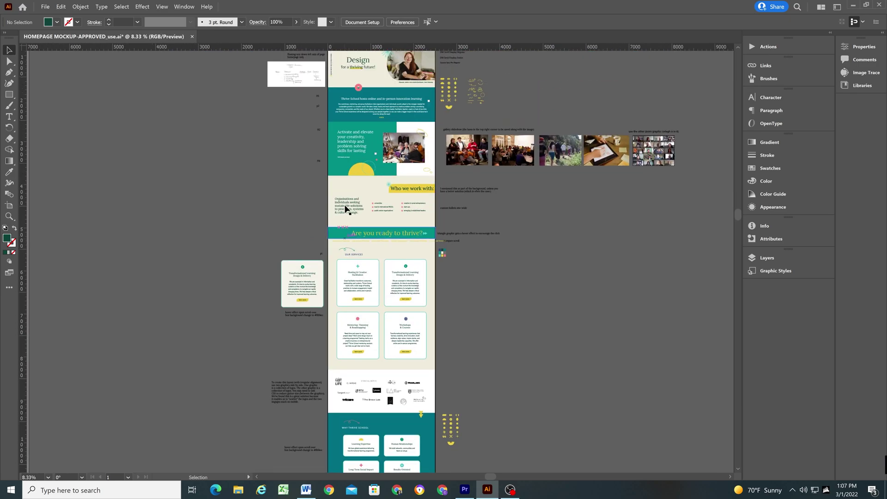
pyautogui.scroll(7, 345, 209)
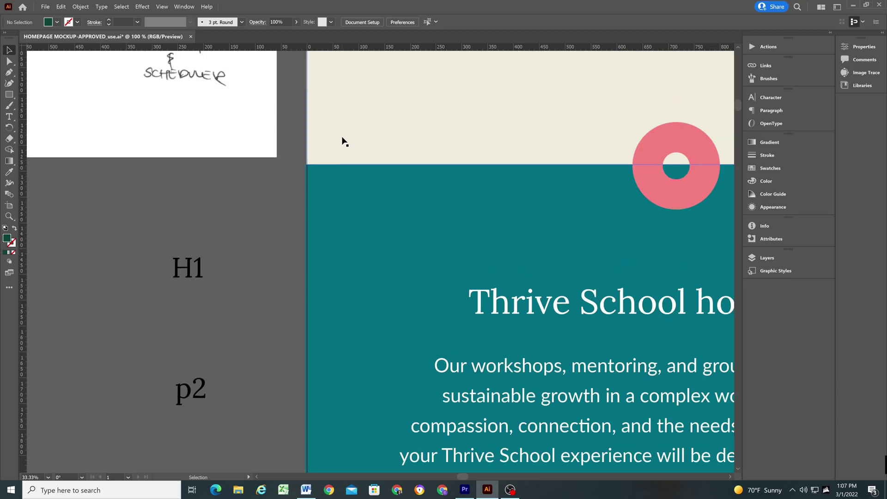
pyautogui.scroll(3, 345, 141)
pyautogui.scroll(-6, 381, 141)
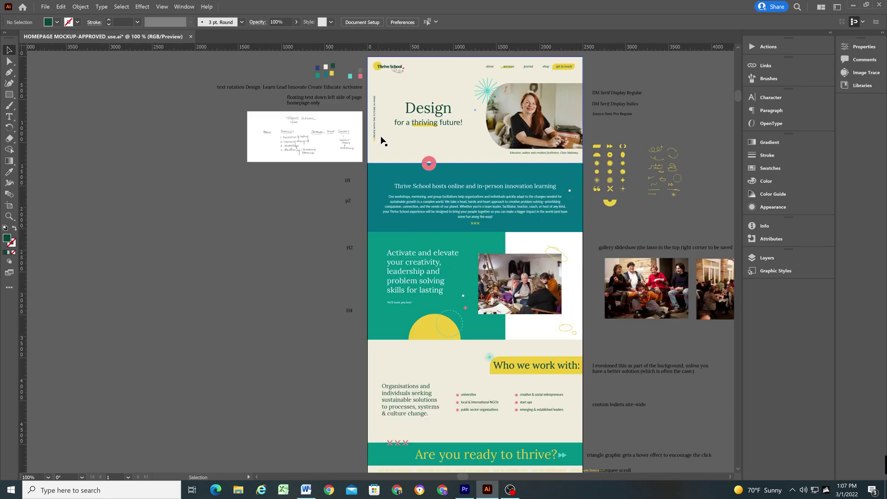
pyautogui.scroll(2, 440, 150)
pyautogui.scroll(1, 426, 137)
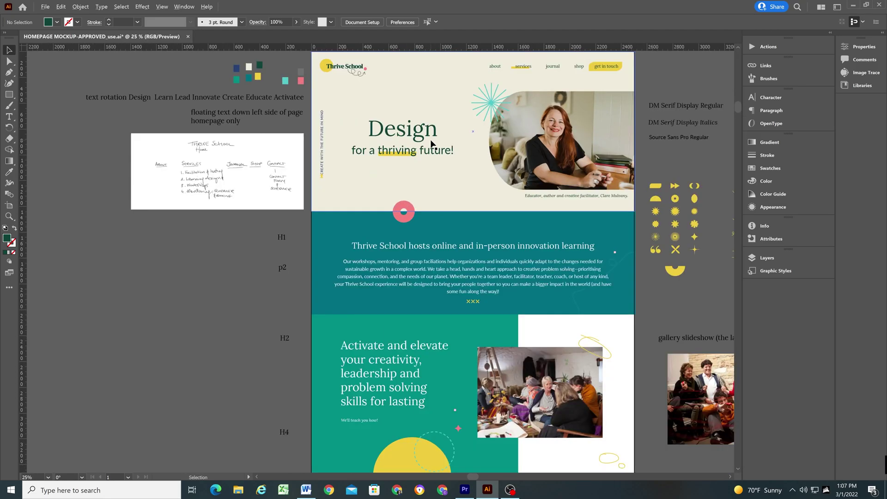
pyautogui.scroll(1, 440, 122)
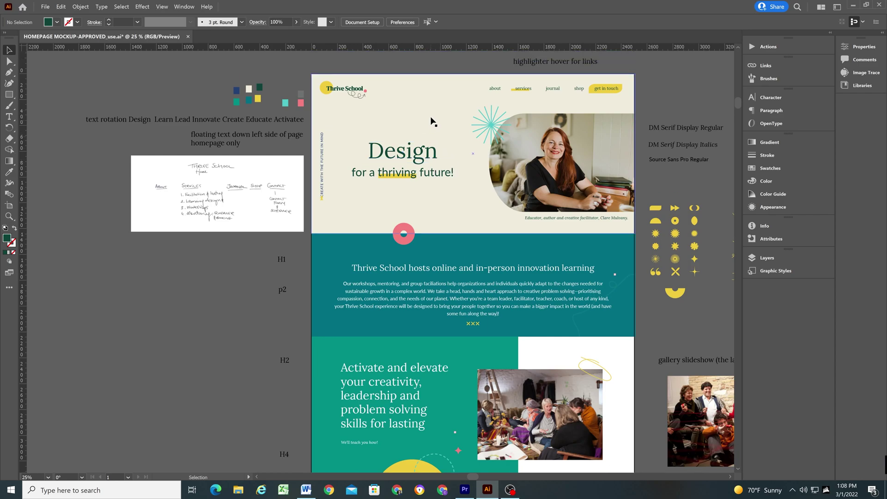
# Regroup the palette squares: yellow, teal, green, navy and dark green together, cream apart
pyautogui.moveTo(236, 94)
pyautogui.mouseDown()
pyautogui.moveTo(212, 85)
pyautogui.moveTo(265, 243)
pyautogui.moveTo(246, 90)
pyautogui.mouseUp()
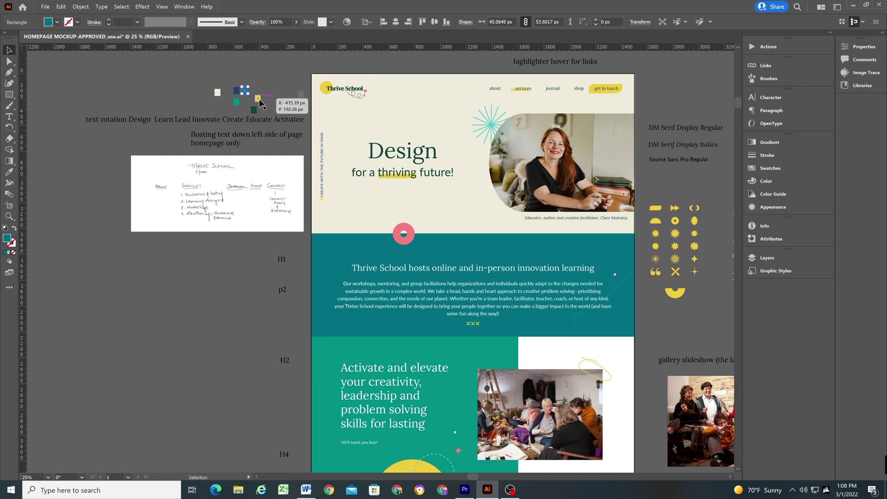
pyautogui.moveTo(260, 102); pyautogui.dragTo(365, 191)
pyautogui.scroll(1, 214, 116)
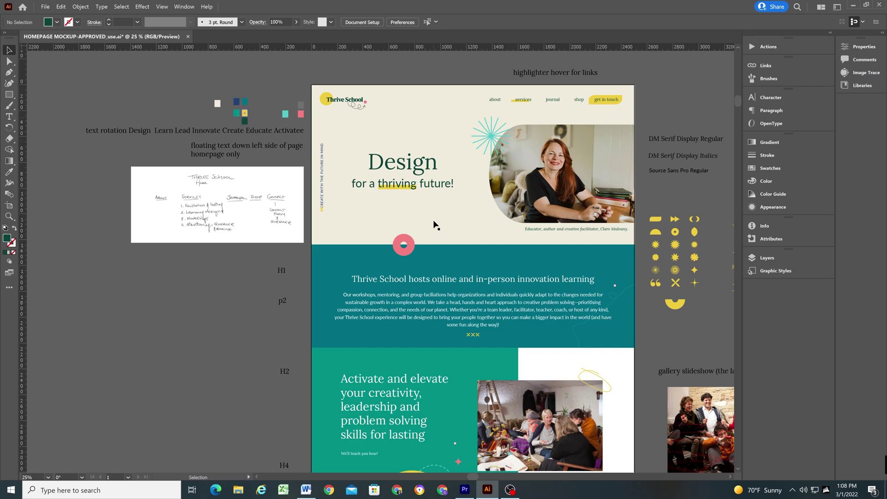
pyautogui.scroll(-2, 434, 225)
pyautogui.scroll(-4, 436, 225)
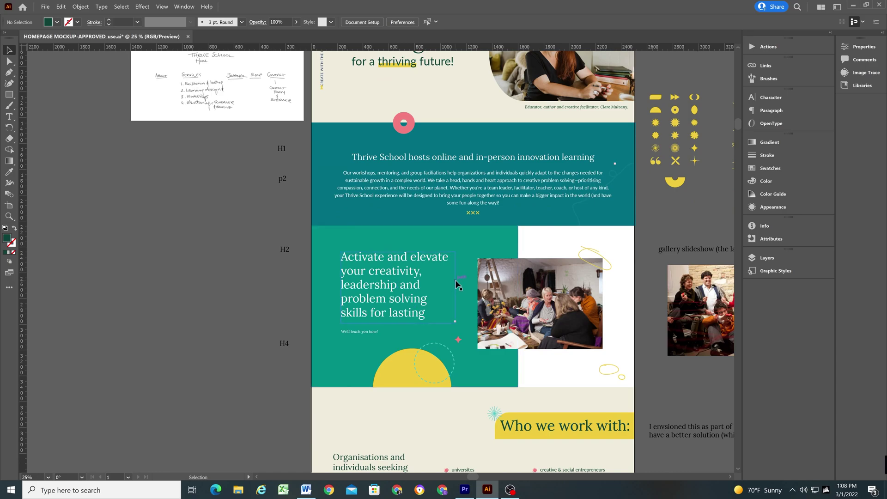
pyautogui.scroll(-7, 456, 283)
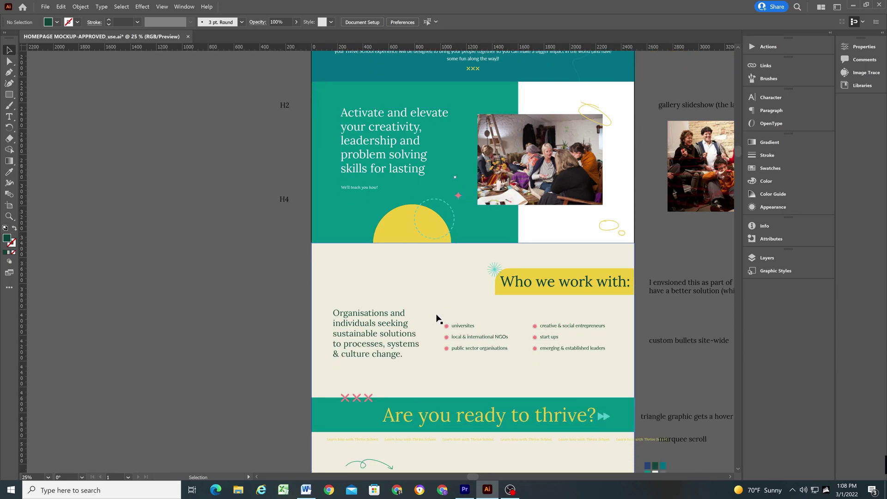
pyautogui.scroll(-7, 439, 319)
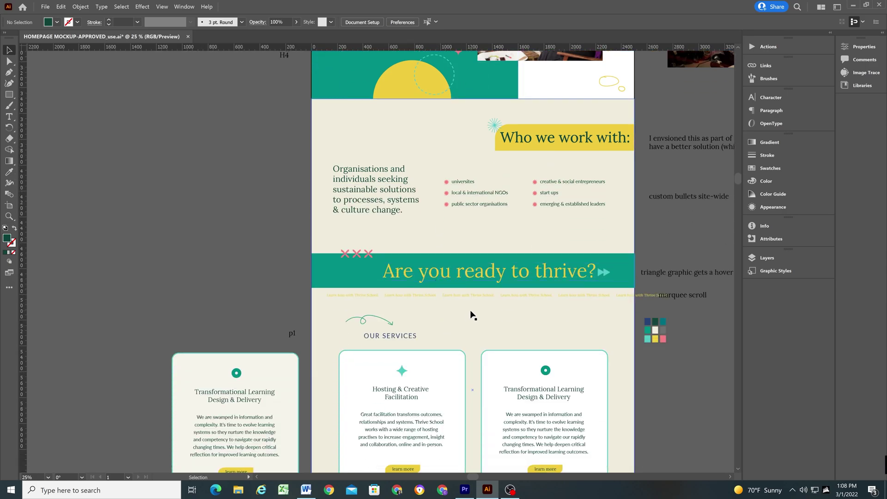
pyautogui.scroll(12, 472, 312)
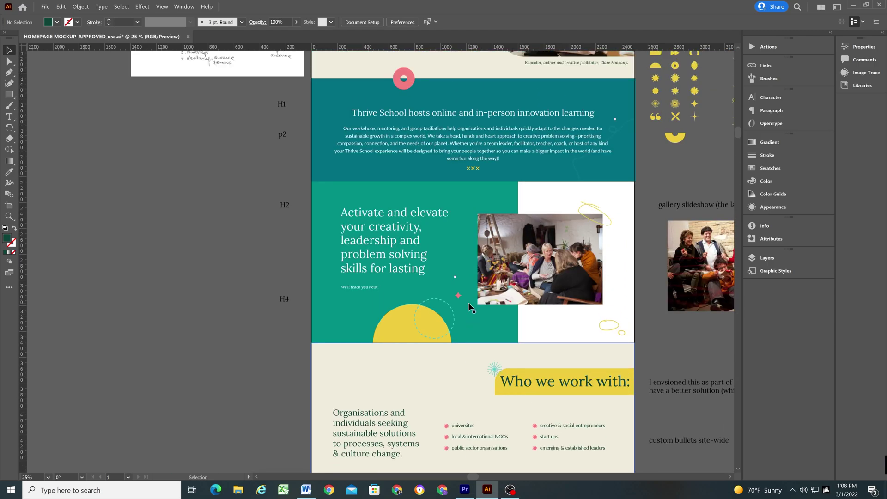
pyautogui.scroll(9, 469, 306)
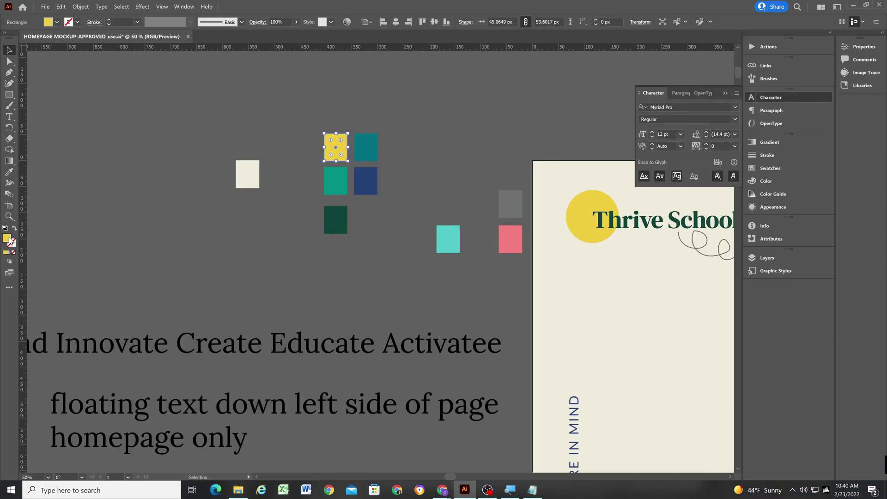
# Copy the yellow #efcc3d and blue #007082 hex codes from the swatches into Notepad
pyautogui.doubleClick(8, 238)
pyautogui.press('Escape')
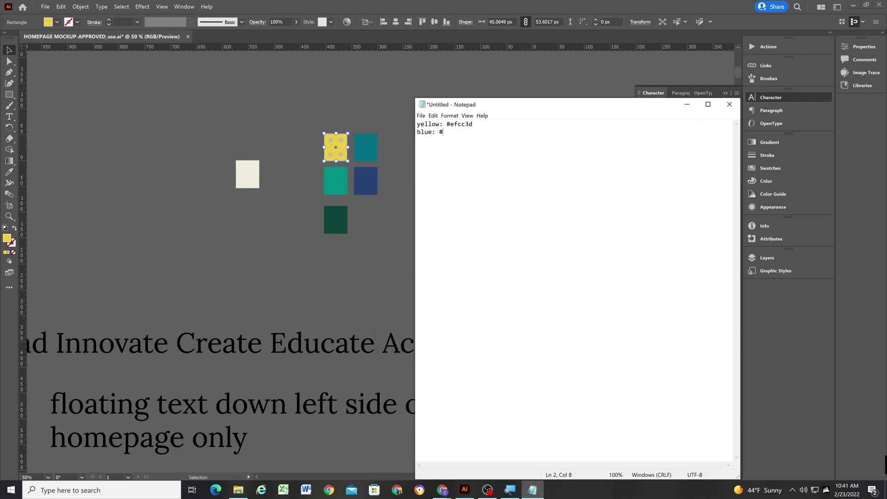
pyautogui.click(366, 147)
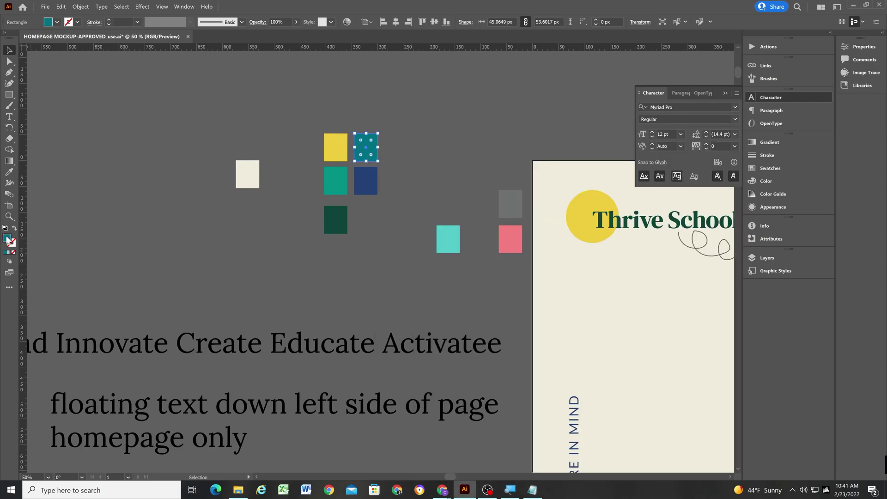
pyautogui.doubleClick(8, 239)
pyautogui.hotkey('ctrl', 'c')
pyautogui.press('Escape')
pyautogui.hotkey('alt', 'Tab')
pyautogui.hotkey('ctrl', 'v')
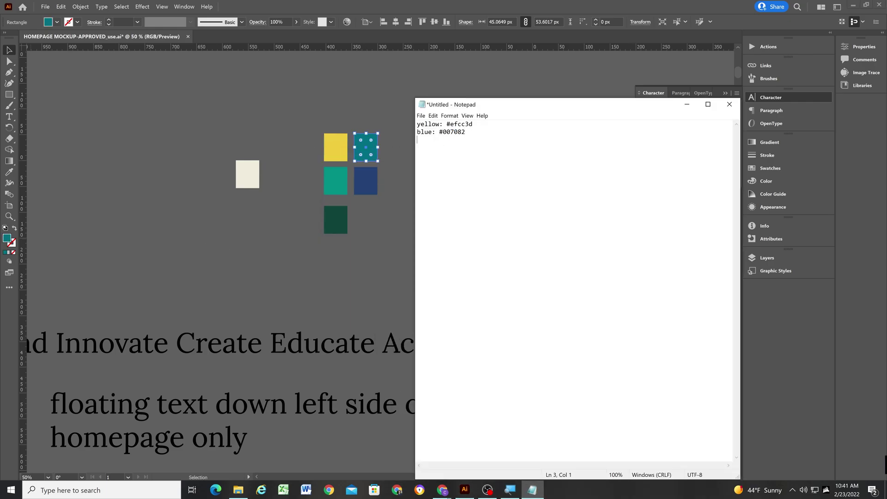
# Add the green #018e84 and dark blue #244277 hex codes to the notes
pyautogui.click(335, 180)
pyautogui.doubleClick(8, 238)
pyautogui.press('Escape')
pyautogui.hotkey('alt', 'Tab')
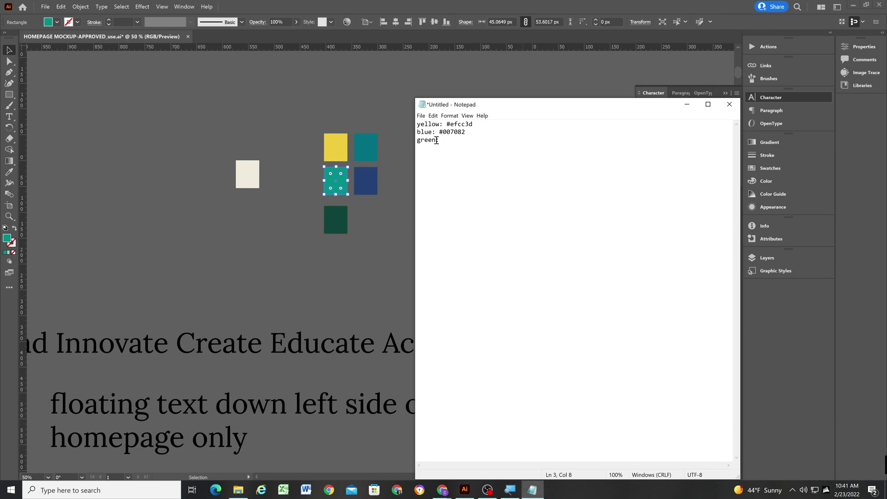
pyautogui.click(363, 193)
pyautogui.doubleClick(8, 238)
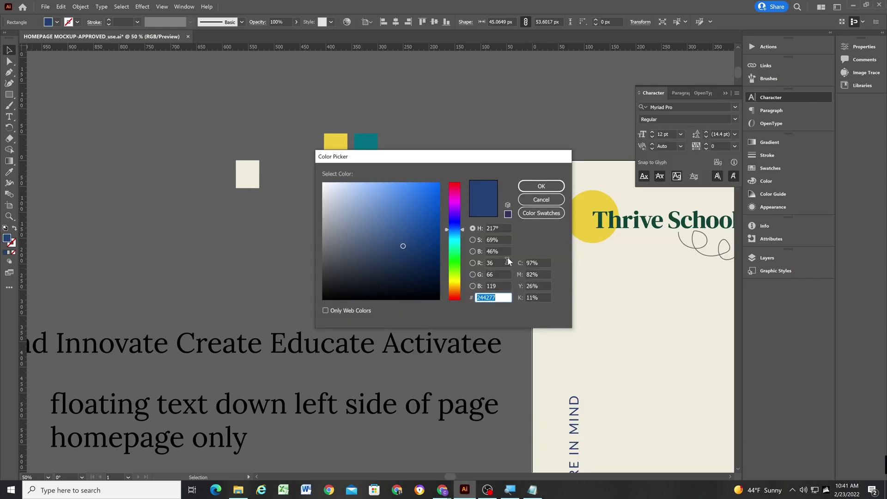
pyautogui.press('Escape')
pyautogui.hotkey('alt', 'Tab')
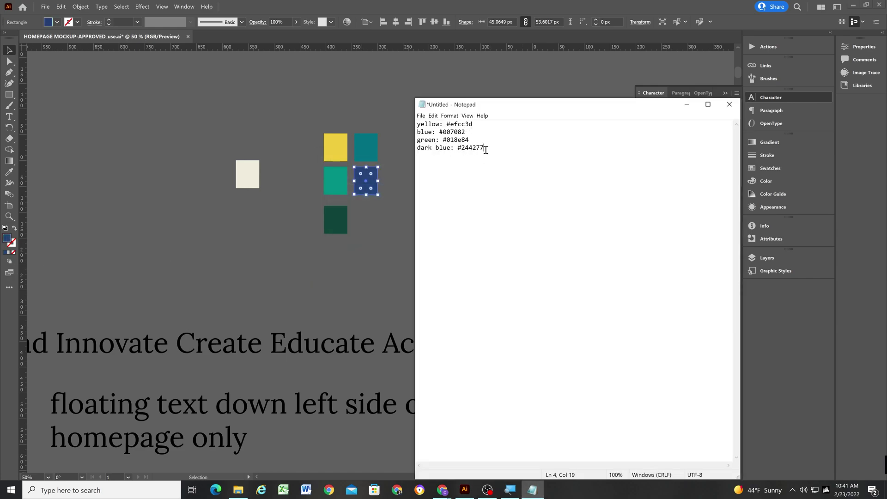
# Start a new line and copy in the dark green hex #0e443b
pyautogui.press('Return')
pyautogui.hotkey('alt', 'Tab')
pyautogui.click(334, 224)
pyautogui.doubleClick(8, 238)
pyautogui.press('Escape')
pyautogui.hotkey('alt', 'Tab')
pyautogui.hotkey('alt', 'Tab')
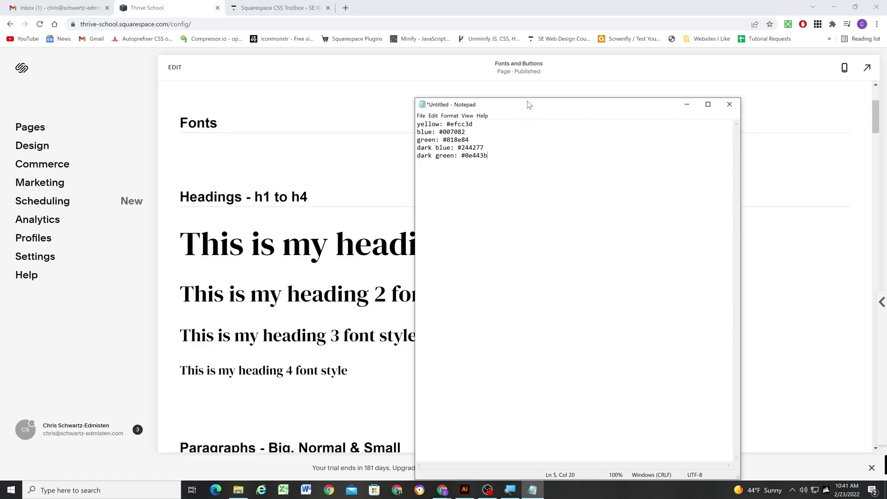
# Open the palette editor under Design > Site Styles > Colors
pyautogui.moveTo(528, 104); pyautogui.dragTo(609, 109)
pyautogui.click(31, 146)
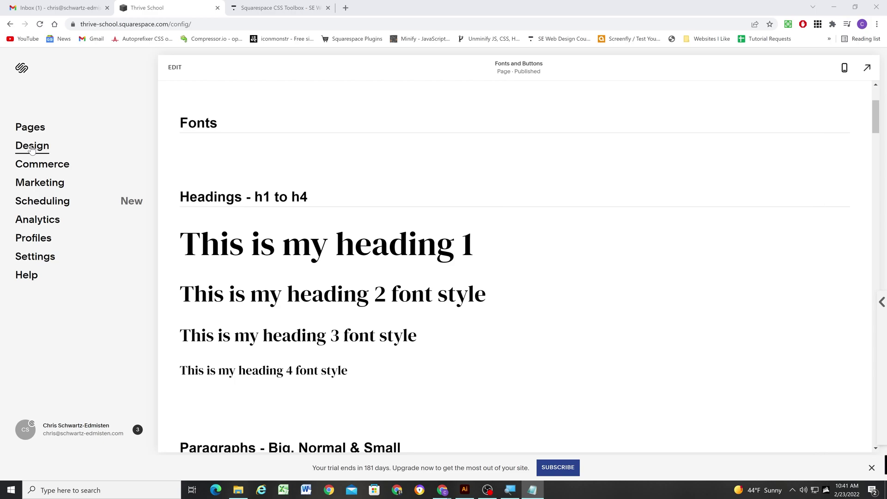
pyautogui.click(45, 134)
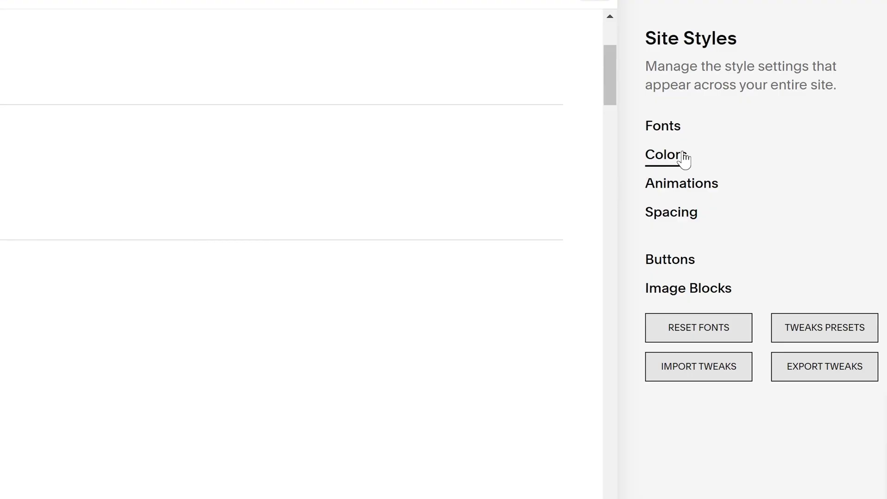
pyautogui.click(764, 157)
pyautogui.click(758, 210)
# Set the first two palette colours to yellow #EFCC3D and teal #007082
pyautogui.click(531, 491)
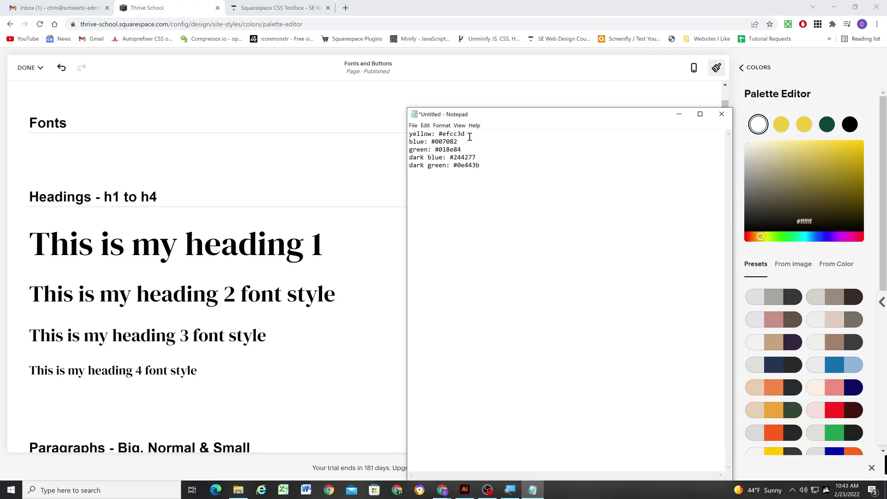
pyautogui.hotkey('ctrl', 'c')
pyautogui.click(805, 221)
pyautogui.hotkey('ctrl', 'v')
pyautogui.press('Return')
pyautogui.hotkey('alt', 'Tab')
pyautogui.moveTo(457, 141); pyautogui.dragTo(432, 150)
pyautogui.hotkey('ctrl', 'c')
pyautogui.click(782, 123)
pyautogui.click(806, 221)
pyautogui.hotkey('ctrl', 'v')
pyautogui.press('Return')
# Set the third and fourth palette colours to green #018E84 and dark blue #244277
pyautogui.hotkey('alt', 'Tab')
pyautogui.hotkey('ctrl', 'c')
pyautogui.click(804, 124)
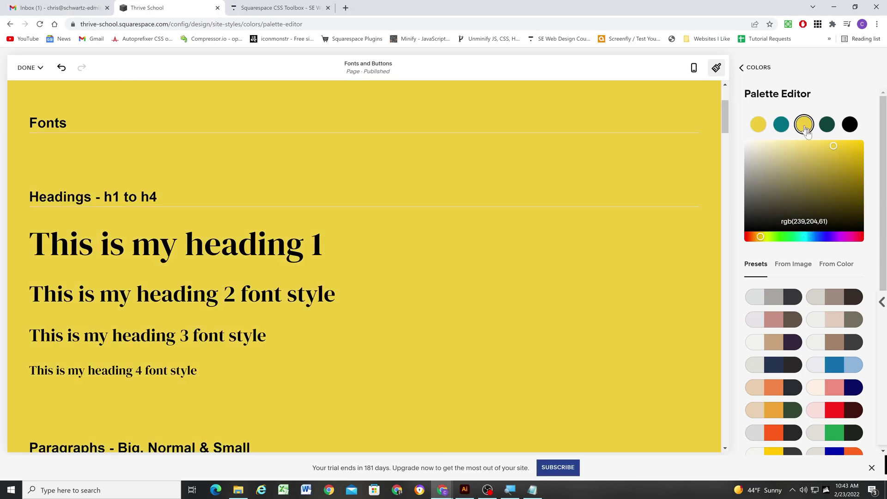
pyautogui.click(806, 221)
pyautogui.hotkey('ctrl', 'v')
pyautogui.press('Return')
pyautogui.hotkey('alt', 'Tab')
pyautogui.moveTo(476, 158); pyautogui.dragTo(451, 158)
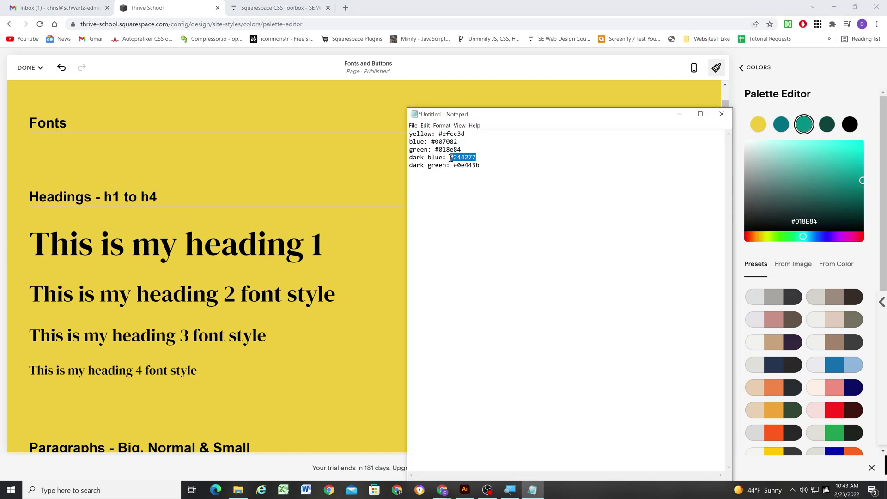
pyautogui.hotkey('ctrl', 'c')
pyautogui.hotkey('alt', 'Tab')
pyautogui.click(826, 124)
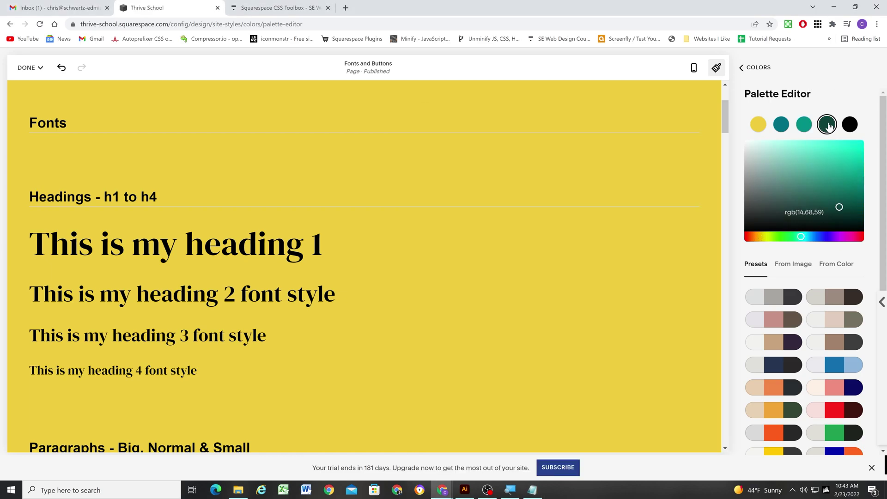
pyautogui.click(828, 154)
pyautogui.hotkey('ctrl', 'v')
pyautogui.press('Return')
# Replace the black fifth colour with dark green #0E443B and return to colour settings
pyautogui.click(849, 124)
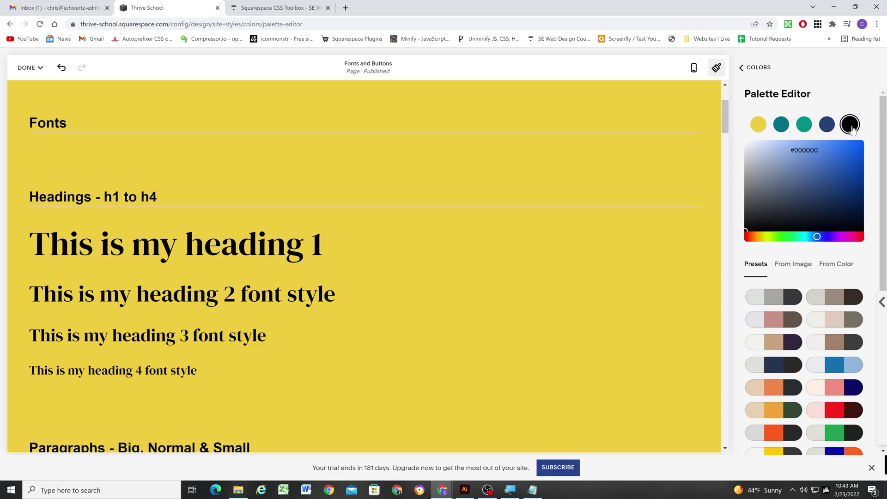
pyautogui.hotkey('alt', 'Tab')
pyautogui.moveTo(480, 165); pyautogui.dragTo(455, 165)
pyautogui.hotkey('ctrl', 'c')
pyautogui.hotkey('alt', 'Tab')
pyautogui.click(821, 151)
pyautogui.hotkey('ctrl', 'v')
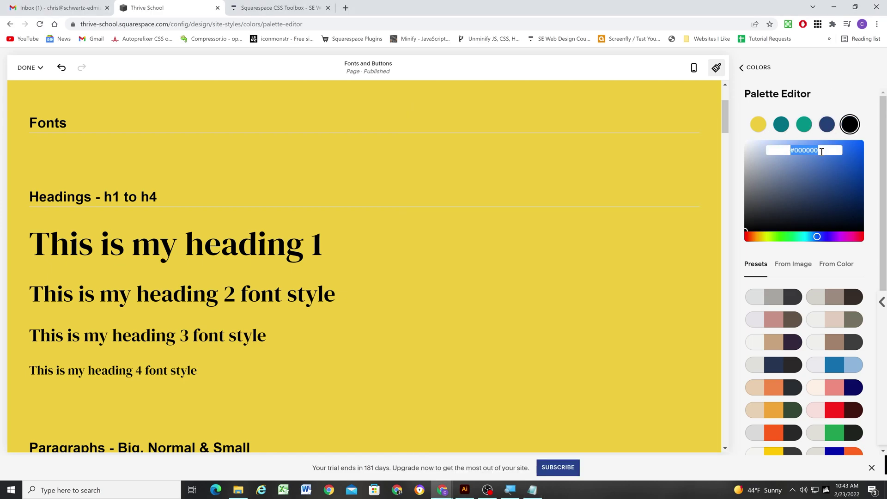
pyautogui.press('Return')
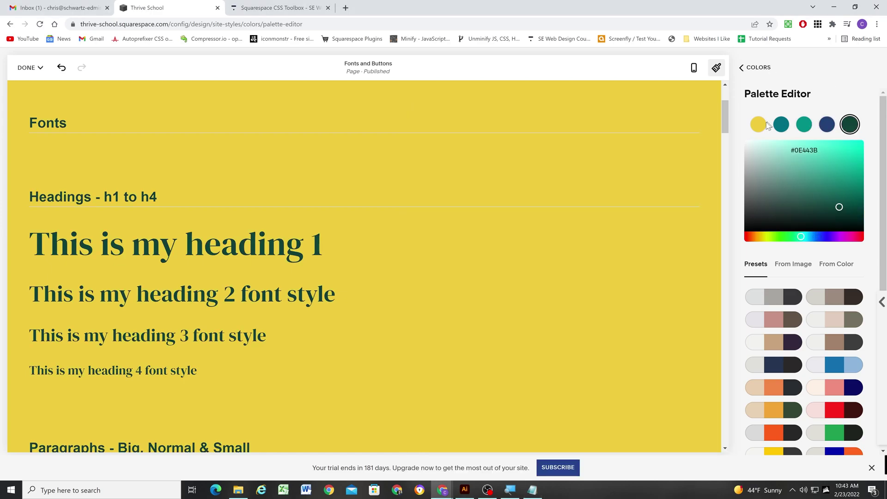
pyautogui.click(754, 67)
# In the Lightest 1 theme, set the Section Background to white
pyautogui.click(852, 261)
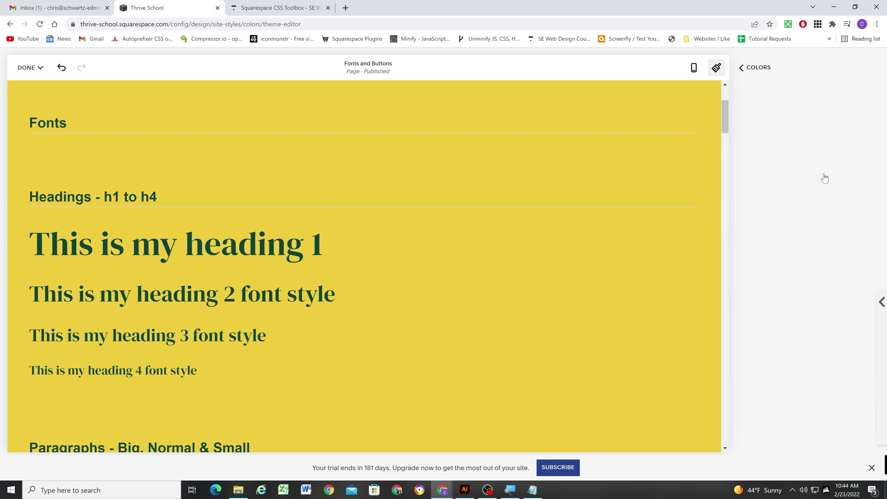
pyautogui.click(858, 226)
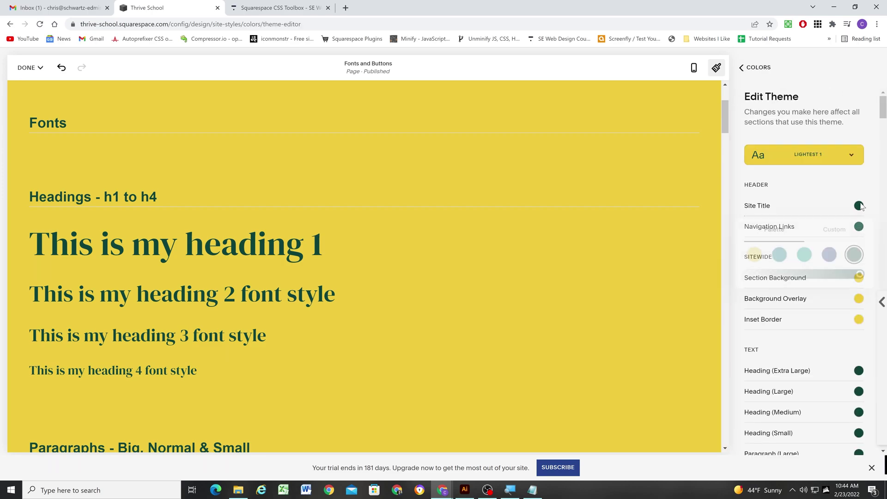
pyautogui.click(858, 298)
pyautogui.click(858, 298)
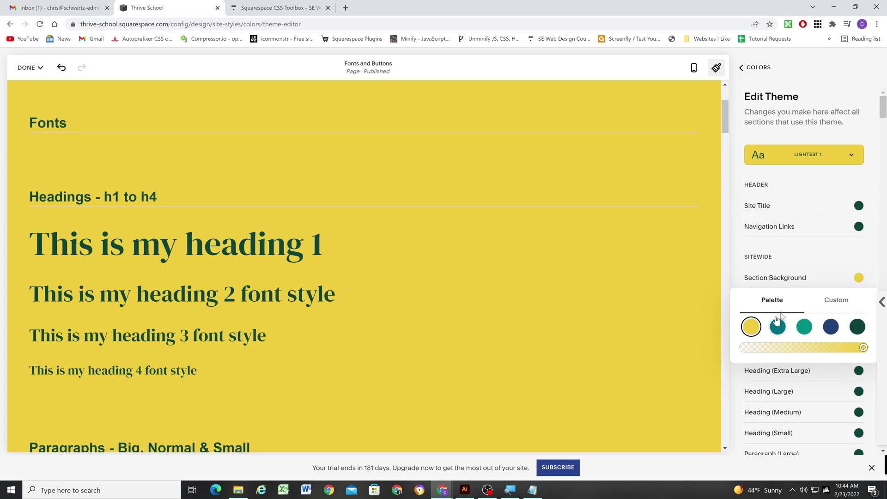
pyautogui.click(831, 300)
pyautogui.moveTo(635, 247); pyautogui.dragTo(556, 205)
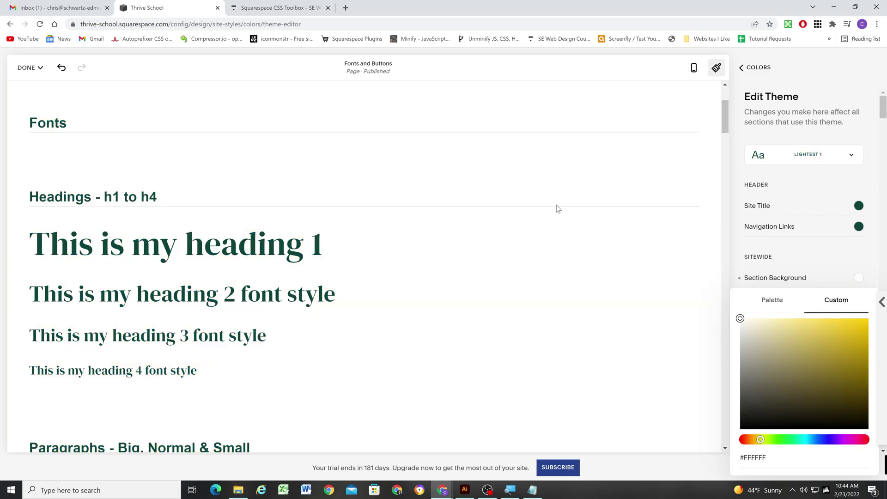
pyautogui.click(866, 183)
# Set the Background Overlay and Inset Border colours to white as well
pyautogui.scroll(-2, 866, 183)
pyautogui.click(858, 206)
pyautogui.click(836, 228)
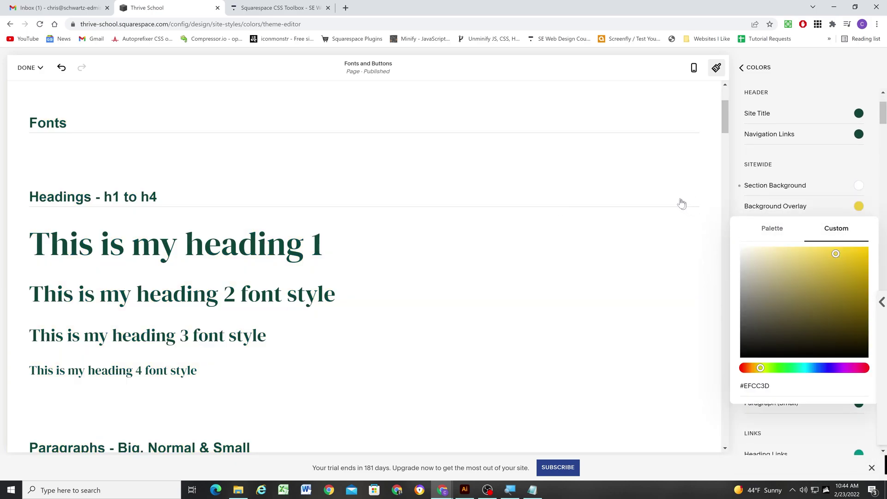
pyautogui.click(852, 165)
pyautogui.scroll(-1, 852, 165)
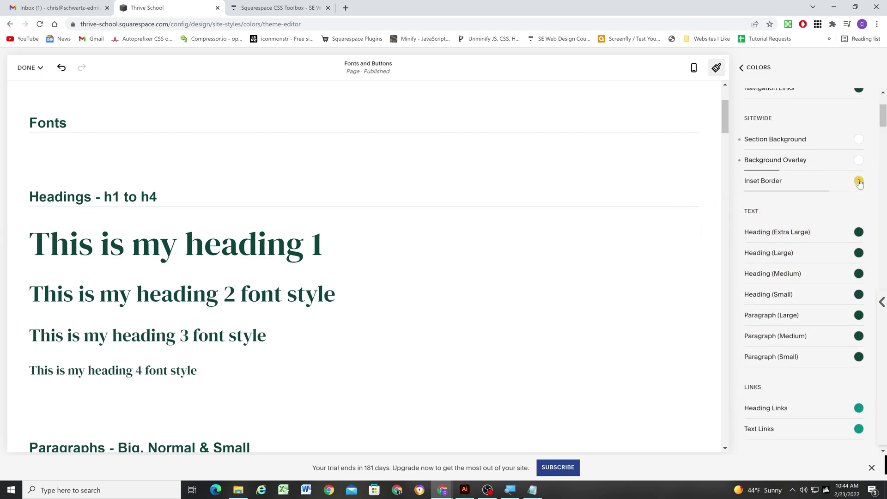
pyautogui.click(858, 180)
pyautogui.click(836, 202)
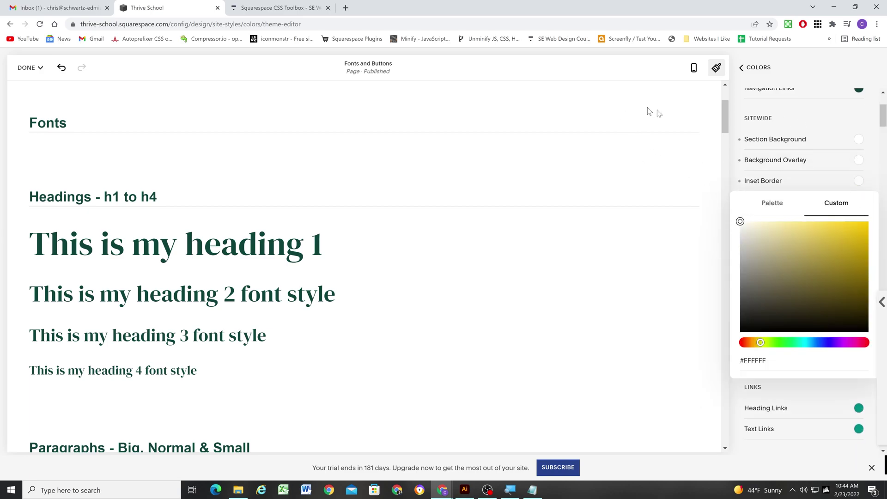
pyautogui.click(868, 149)
# Make Heading Links and Text Links dark green
pyautogui.scroll(-4, 859, 194)
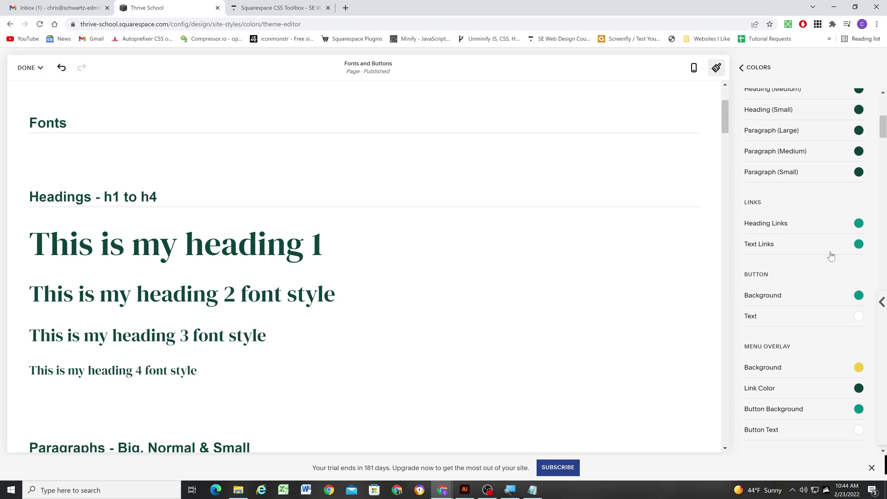
pyautogui.scroll(-1, 831, 190)
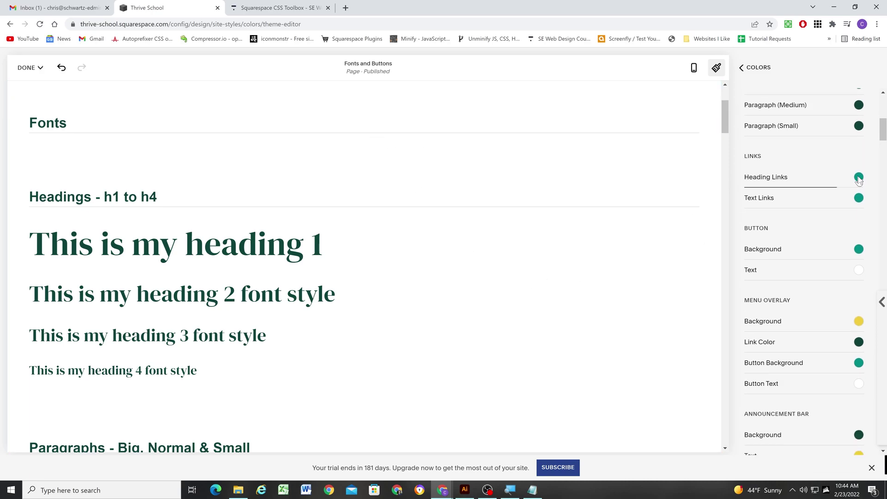
pyautogui.click(858, 179)
pyautogui.click(857, 226)
pyautogui.click(858, 198)
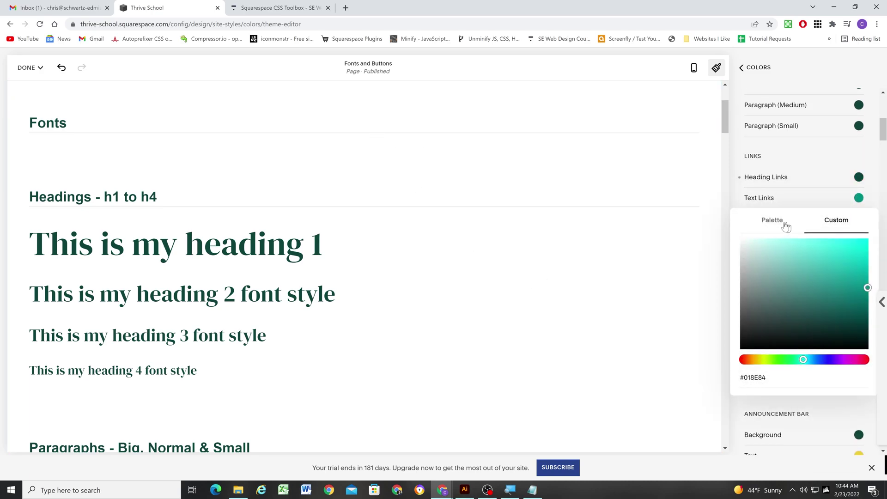
pyautogui.click(776, 220)
pyautogui.click(856, 247)
# Give buttons a yellow background with dark green text, then save the theme
pyautogui.click(858, 249)
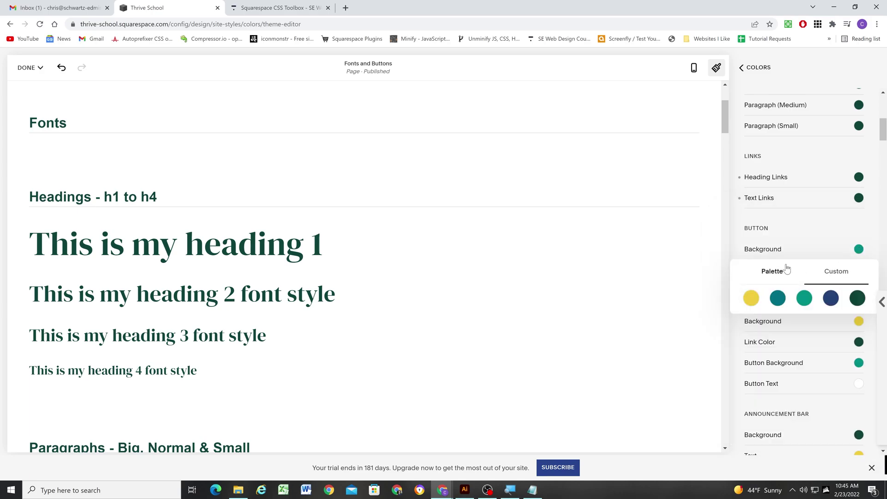
pyautogui.click(751, 298)
pyautogui.click(858, 270)
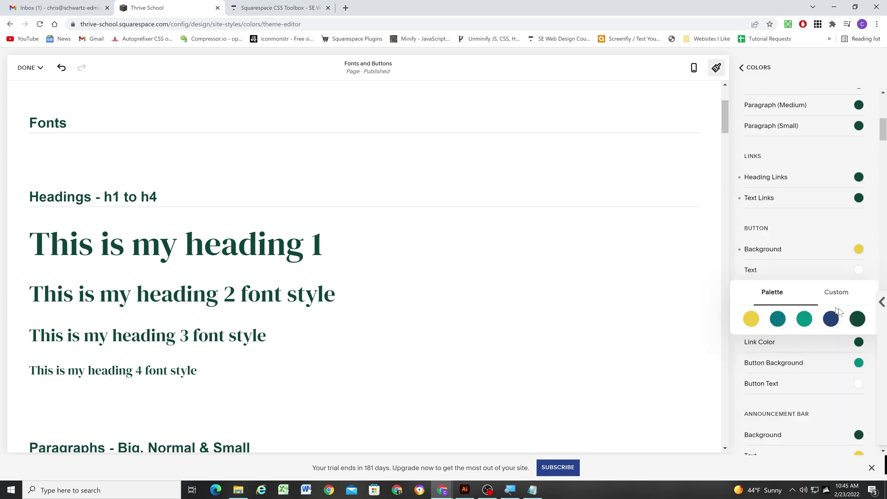
pyautogui.click(857, 319)
pyautogui.click(871, 223)
pyautogui.scroll(8, 826, 208)
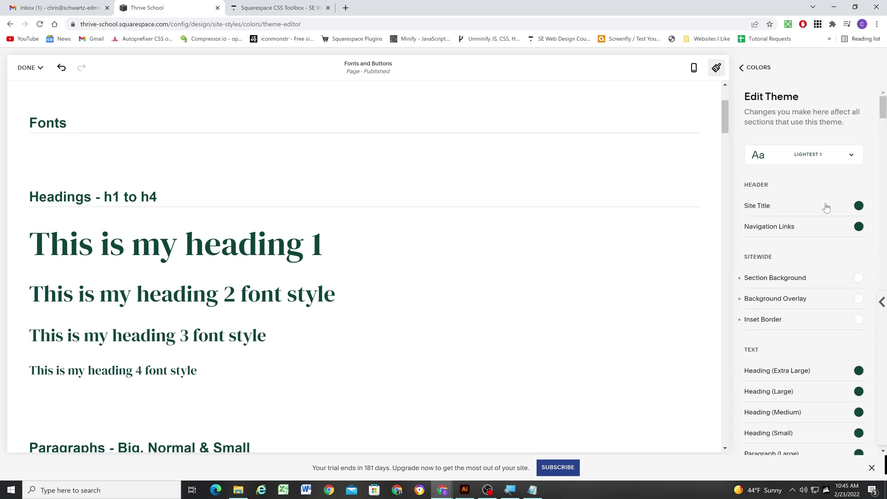
pyautogui.click(28, 68)
pyautogui.click(30, 85)
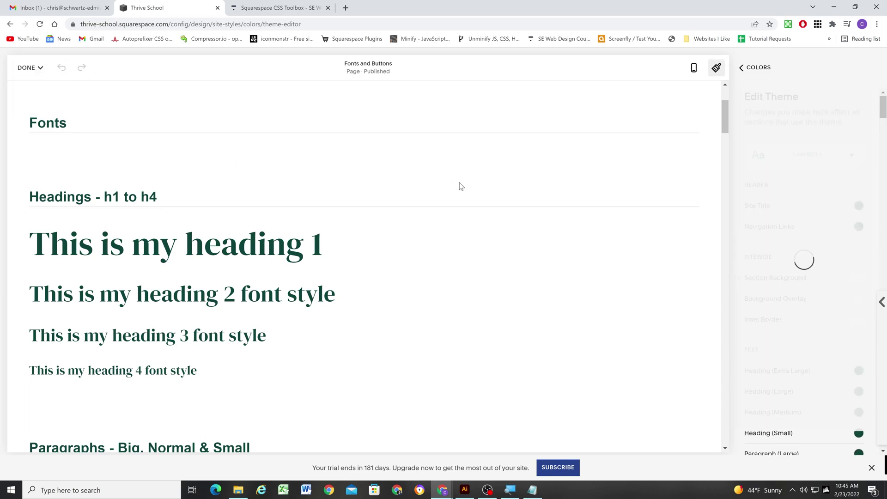
# Open the Lightest 2 colour theme and give its background overlay and inset border custom colours
pyautogui.click(37, 132)
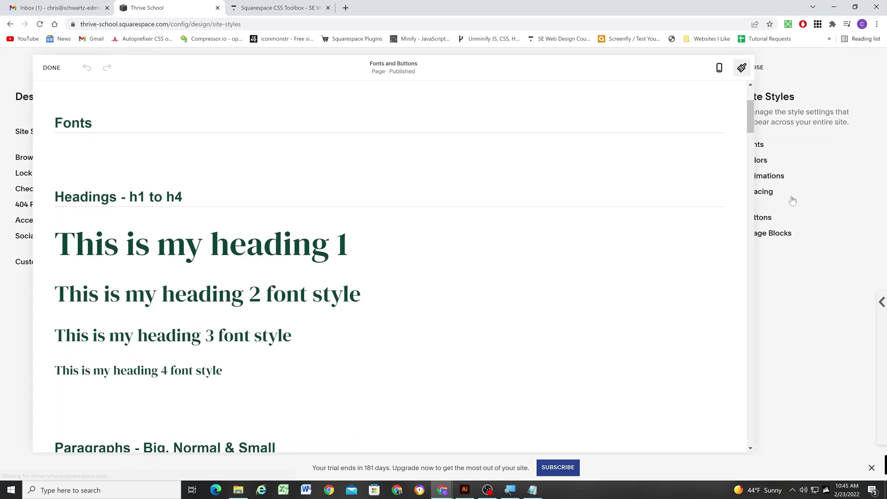
pyautogui.click(760, 161)
pyautogui.click(850, 288)
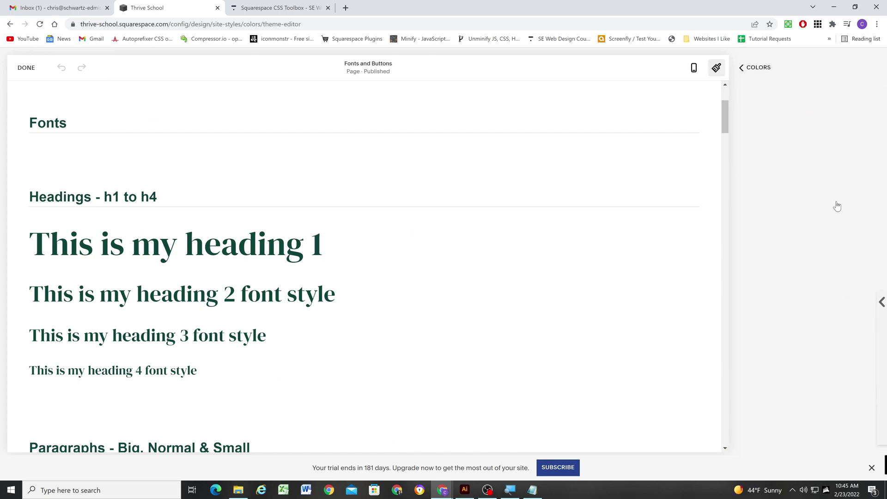
pyautogui.click(858, 252)
pyautogui.click(836, 276)
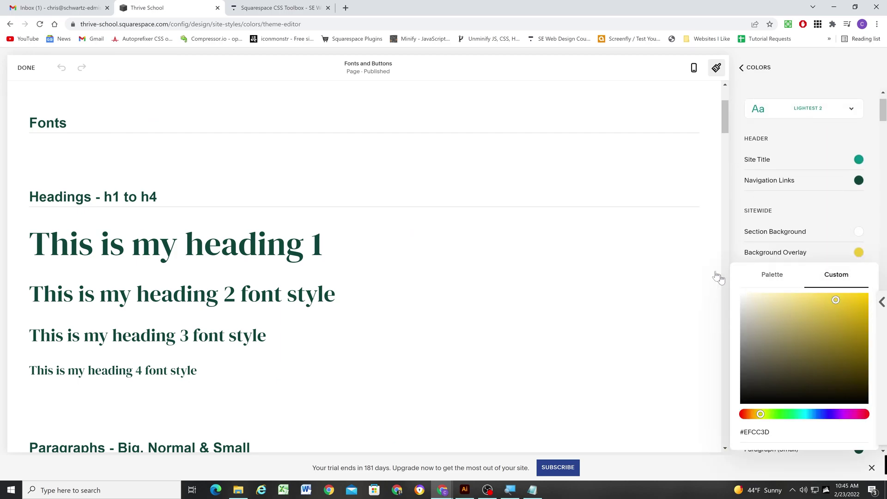
pyautogui.scroll(-1, 803, 208)
pyautogui.click(859, 227)
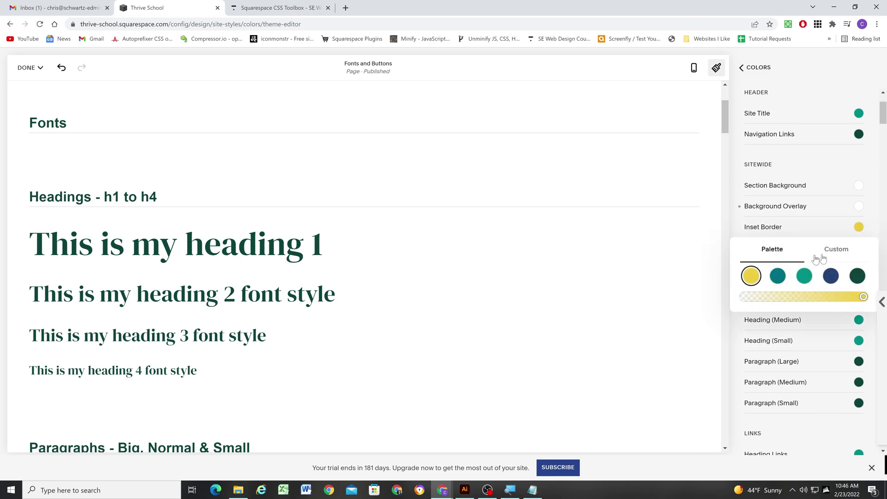
pyautogui.click(836, 249)
pyautogui.click(836, 169)
# Make the extra large, large, medium and small headings dark green
pyautogui.scroll(-2, 835, 169)
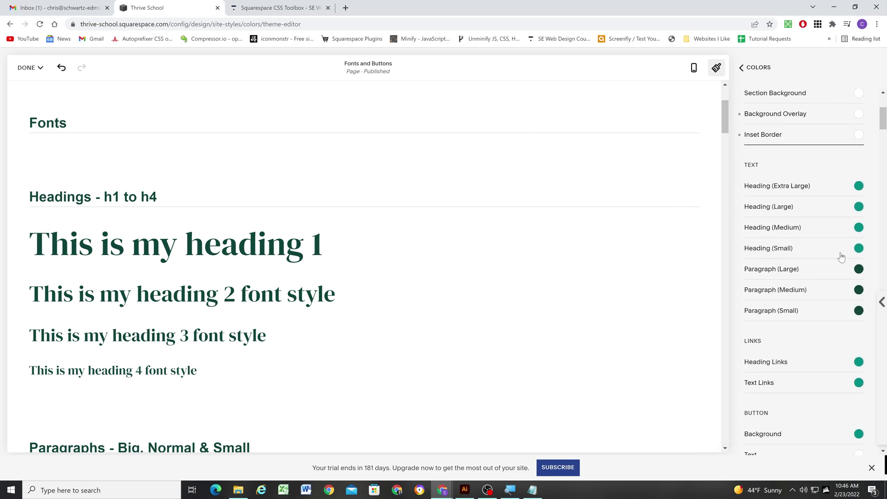
pyautogui.click(858, 186)
pyautogui.click(857, 236)
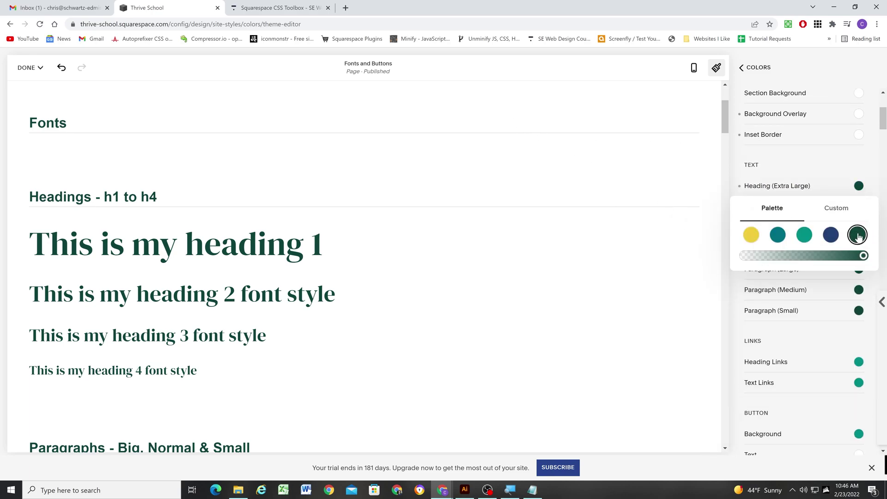
pyautogui.click(859, 206)
pyautogui.click(857, 255)
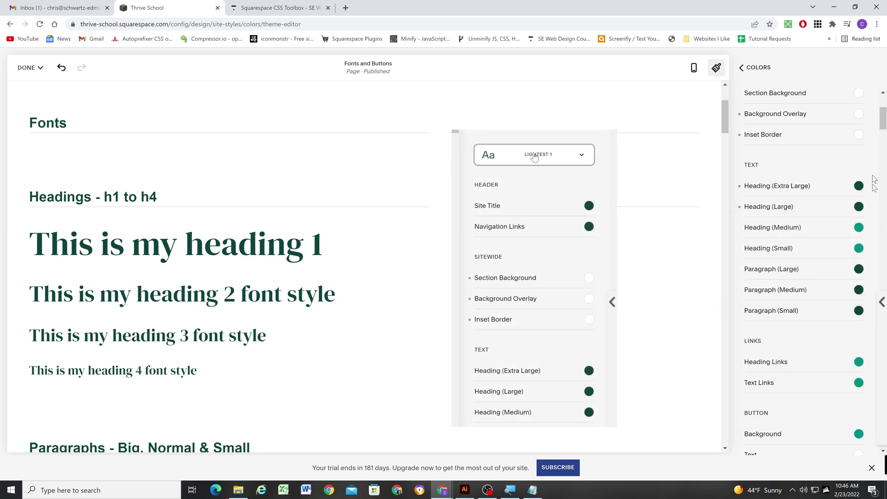
pyautogui.click(858, 227)
pyautogui.click(772, 249)
pyautogui.click(857, 276)
pyautogui.click(859, 248)
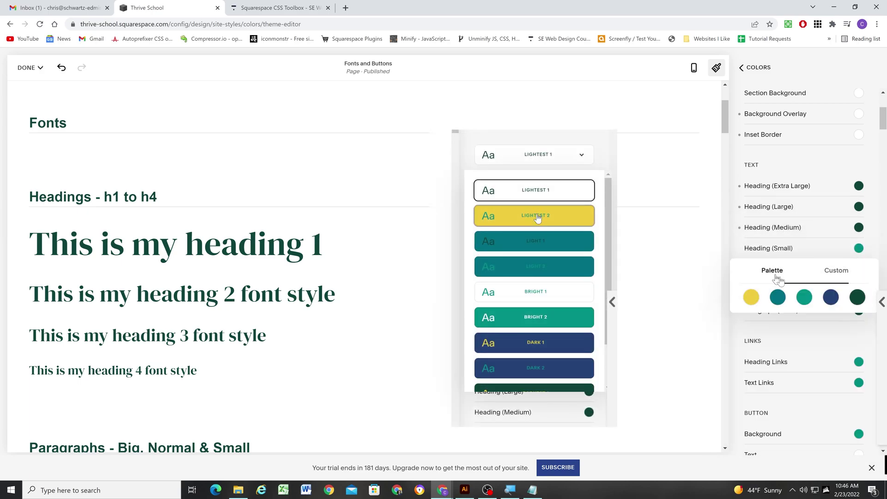
# Make the heading links and text links dark green
pyautogui.click(857, 297)
pyautogui.scroll(-1, 857, 319)
pyautogui.click(857, 320)
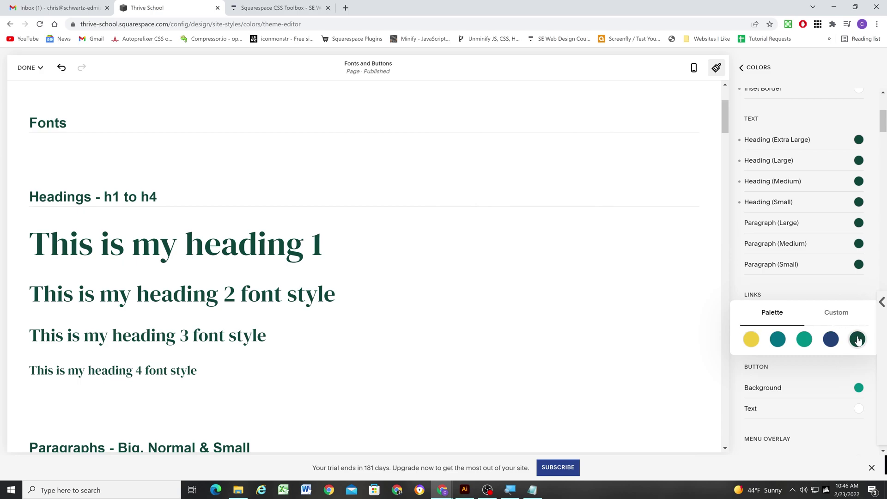
pyautogui.click(857, 339)
pyautogui.scroll(-1, 857, 339)
pyautogui.click(858, 290)
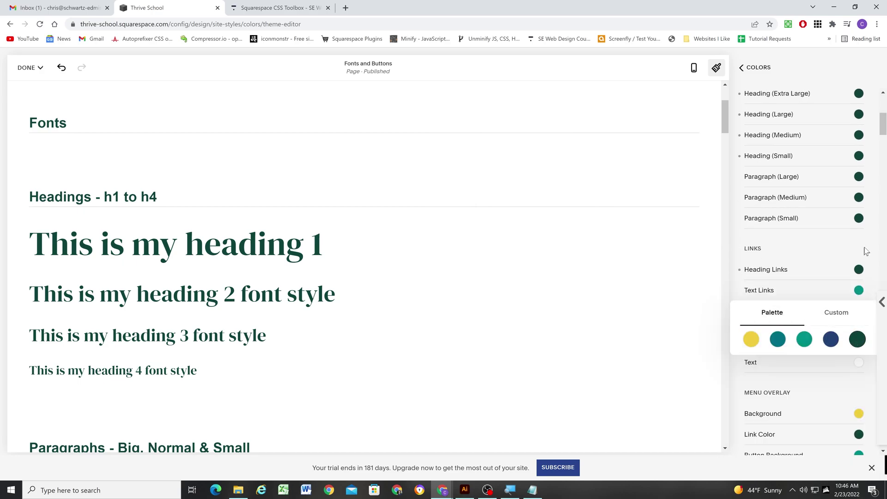
pyautogui.click(857, 339)
pyautogui.scroll(-1, 859, 300)
# Give the buttons a yellow background with dark green text
pyautogui.click(859, 295)
pyautogui.click(772, 312)
pyautogui.click(751, 339)
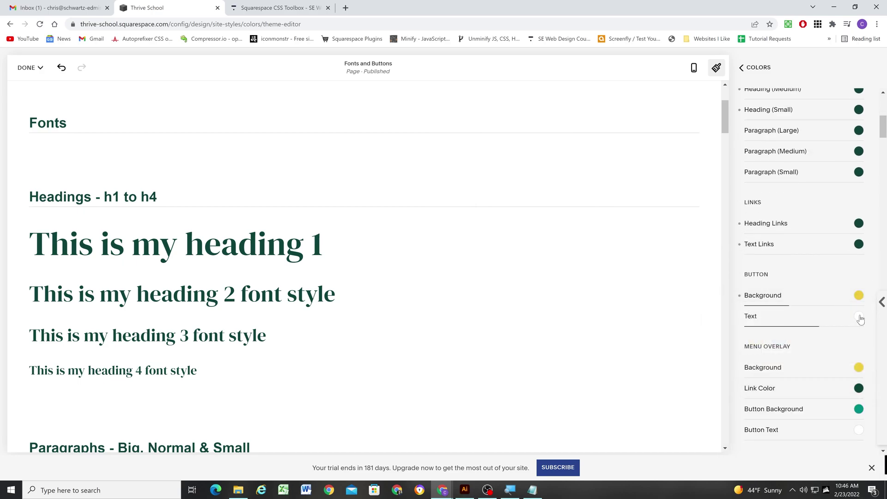
pyautogui.click(859, 317)
pyautogui.click(331, 209)
# Save the Lightest 2 changes and open the Light 1 colour theme for editing
pyautogui.click(30, 67)
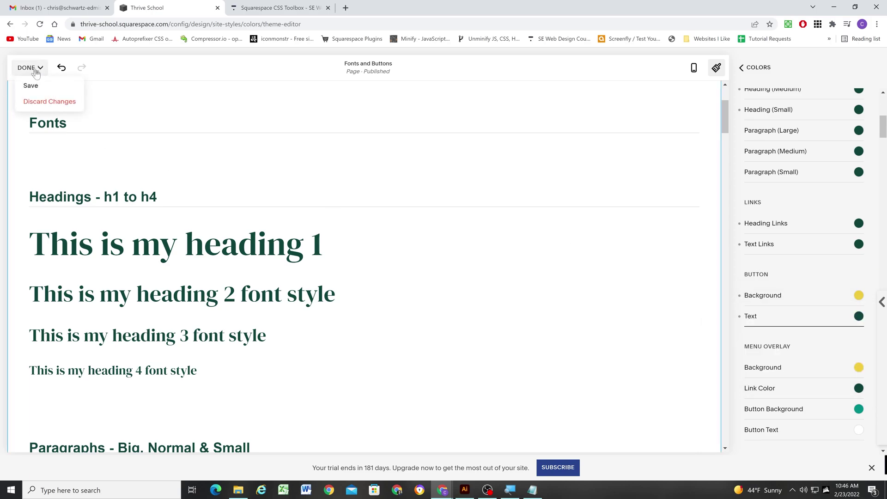
pyautogui.click(39, 86)
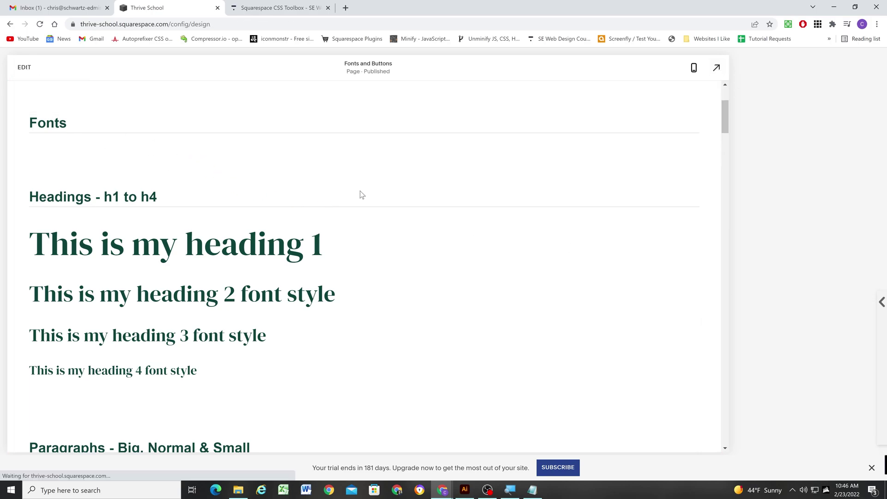
pyautogui.click(753, 162)
pyautogui.scroll(-2, 827, 279)
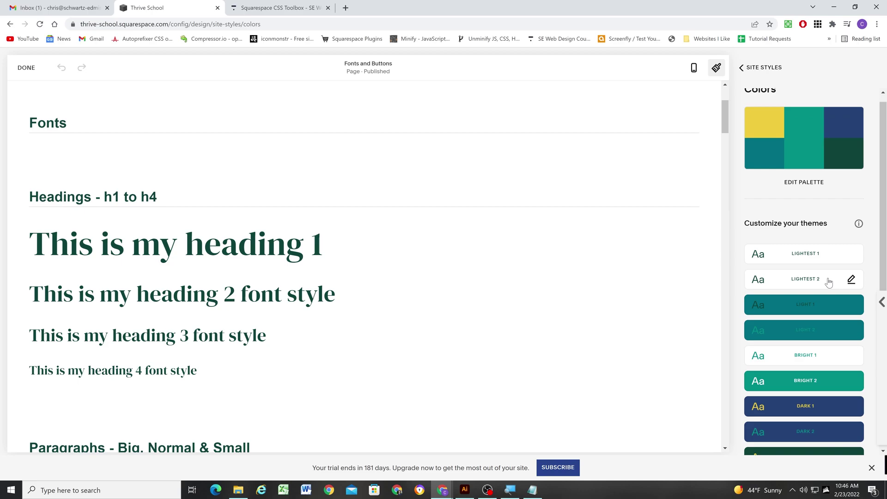
pyautogui.click(851, 268)
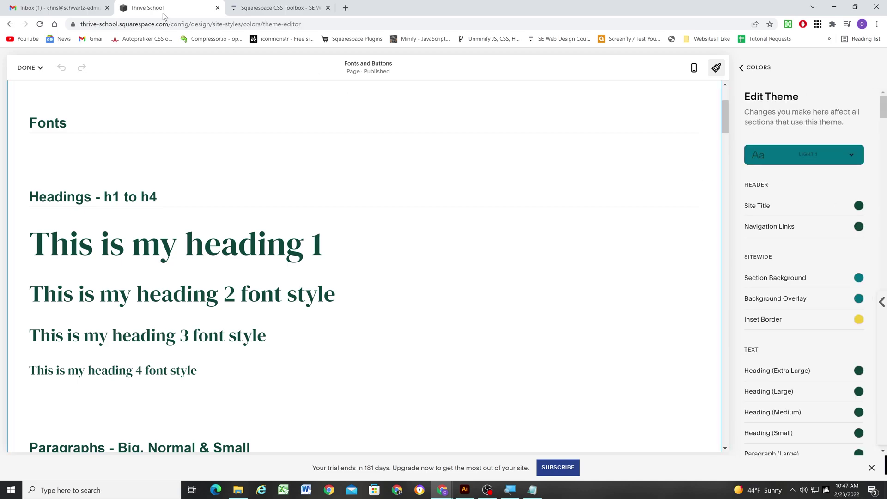
# Copy the cream fill's hex value from the Illustrator homepage mockup
pyautogui.click(465, 490)
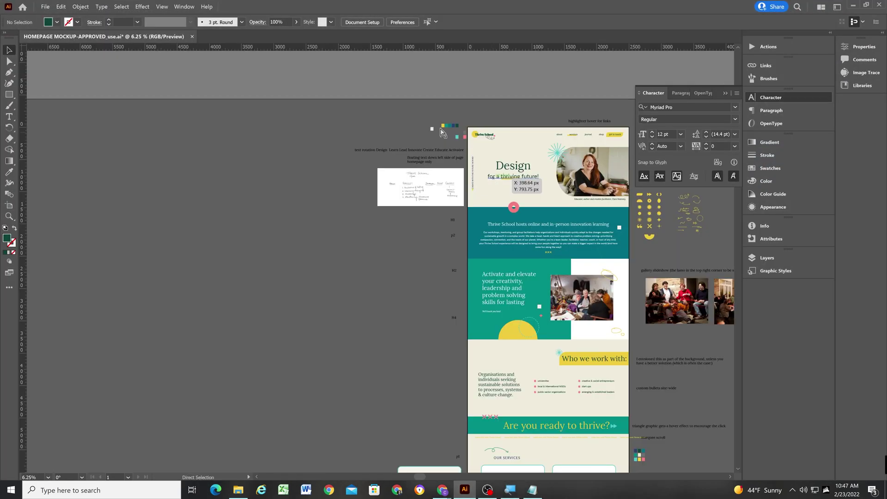
pyautogui.doubleClick(8, 240)
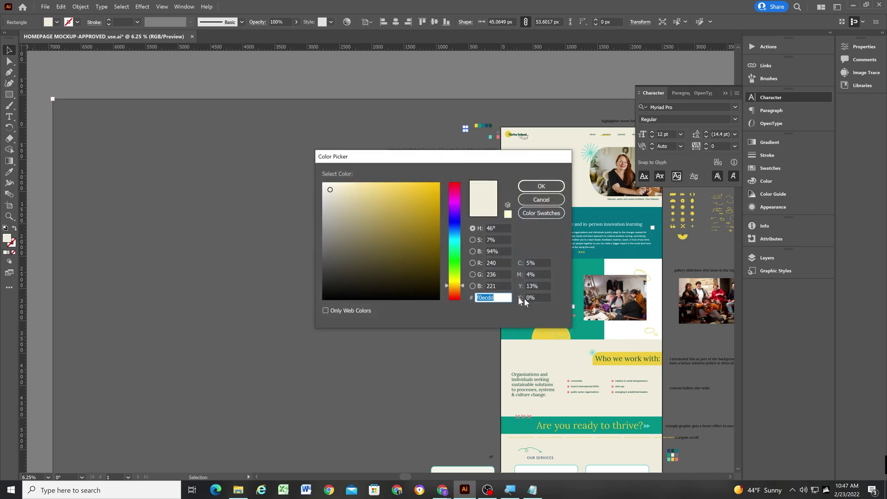
pyautogui.press('Escape')
# Set the Light 1 section background to cream f0ecdd
pyautogui.hotkey('alt', 'Tab')
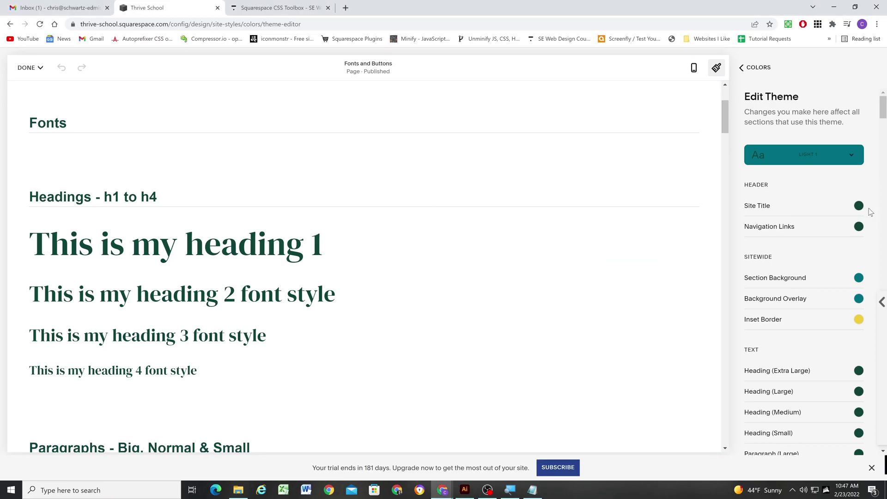
pyautogui.click(858, 277)
pyautogui.click(836, 300)
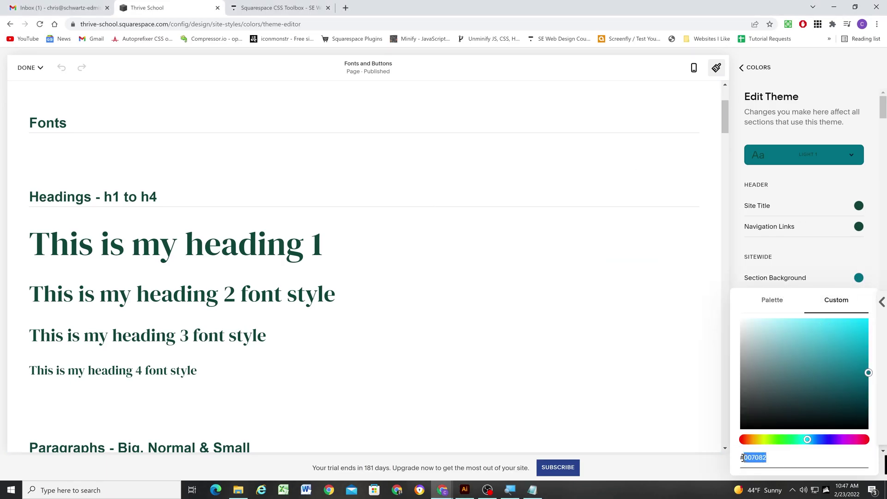
pyautogui.write('f0ecdd')
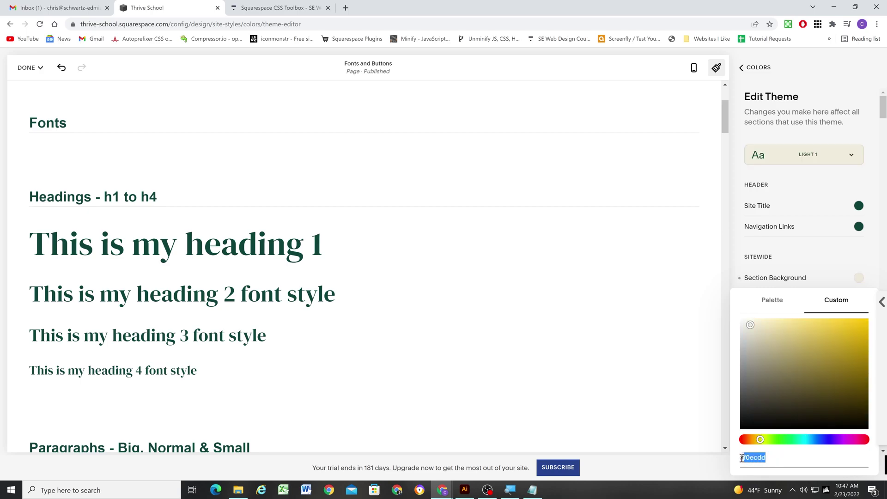
pyautogui.press('Escape')
# Make the background overlay cream and keep the inset border yellow
pyautogui.click(858, 298)
pyautogui.click(836, 321)
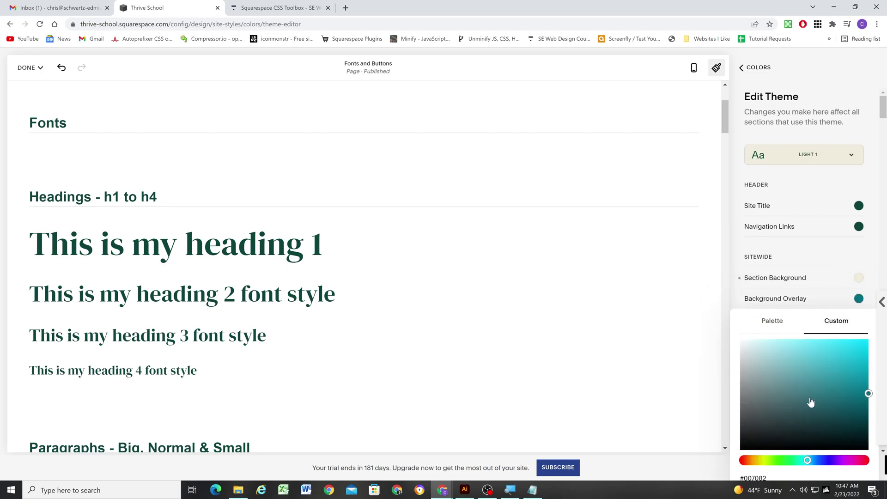
pyautogui.write('f0ecdd')
pyautogui.press('Escape')
pyautogui.scroll(-1, 812, 277)
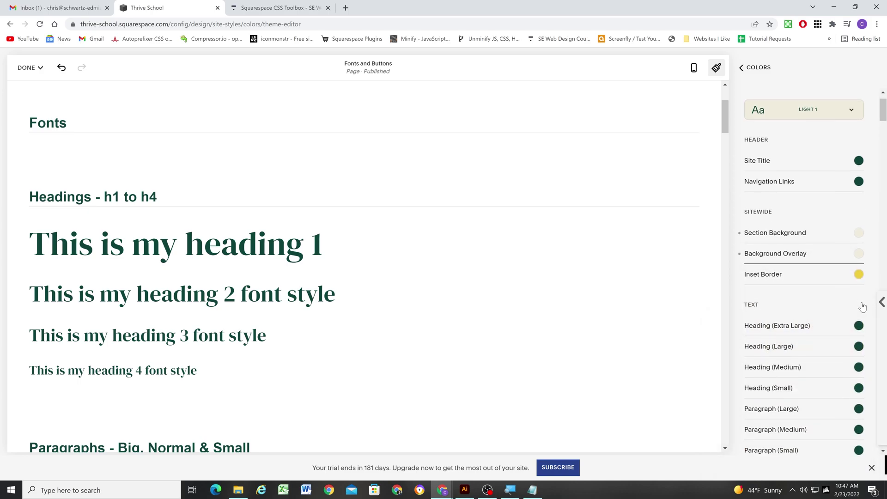
pyautogui.click(858, 273)
pyautogui.click(836, 295)
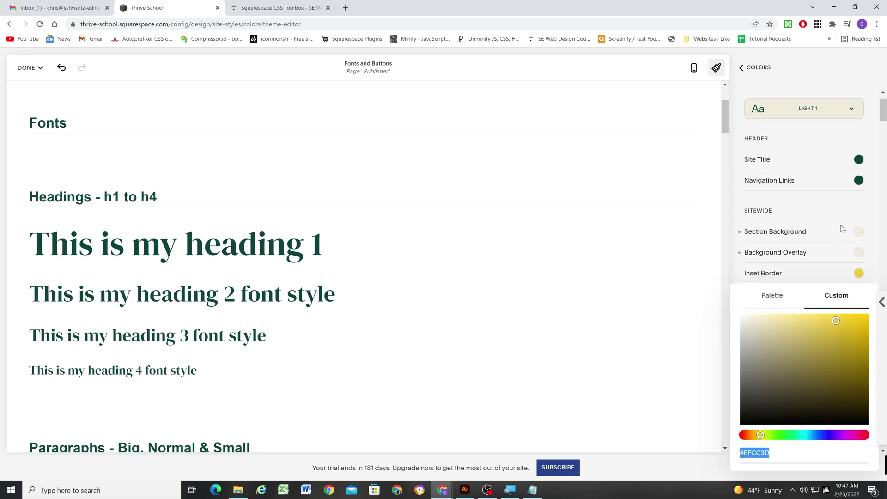
pyautogui.press('Escape')
pyautogui.scroll(-6, 840, 254)
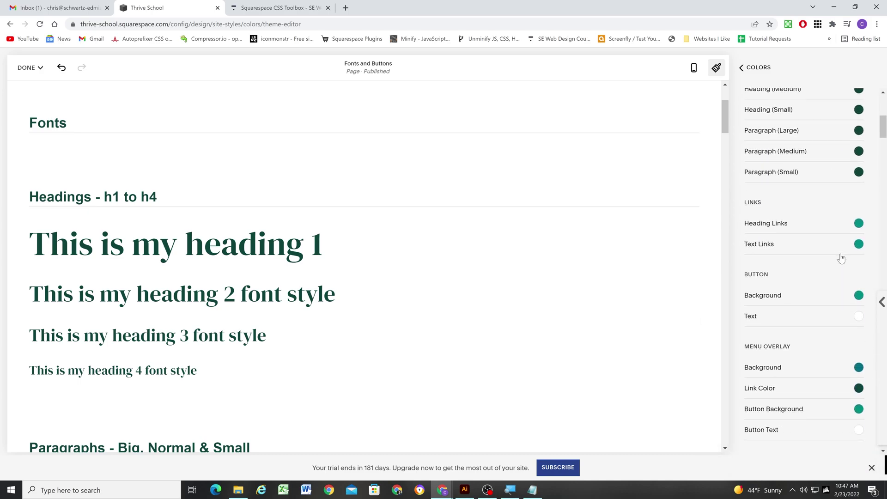
# Check the Illustrator mockup, then make the heading links and text links dark green
pyautogui.hotkey('alt', 'Tab')
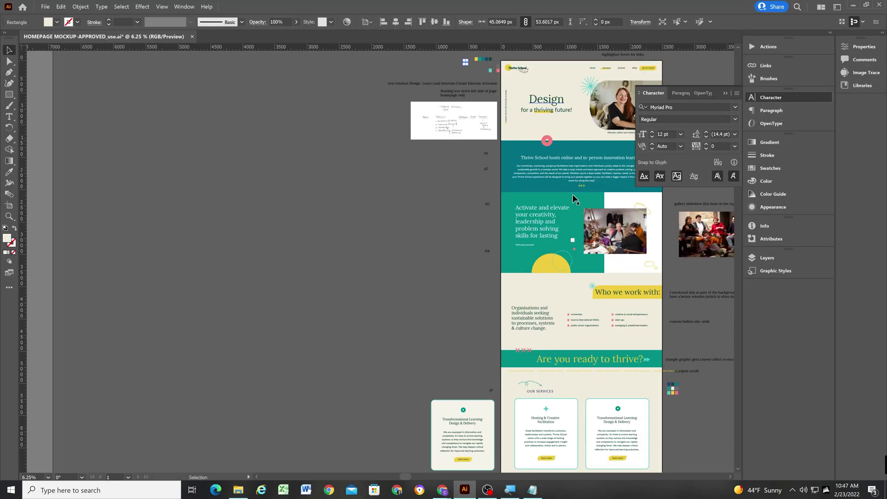
pyautogui.scroll(-12, 580, 217)
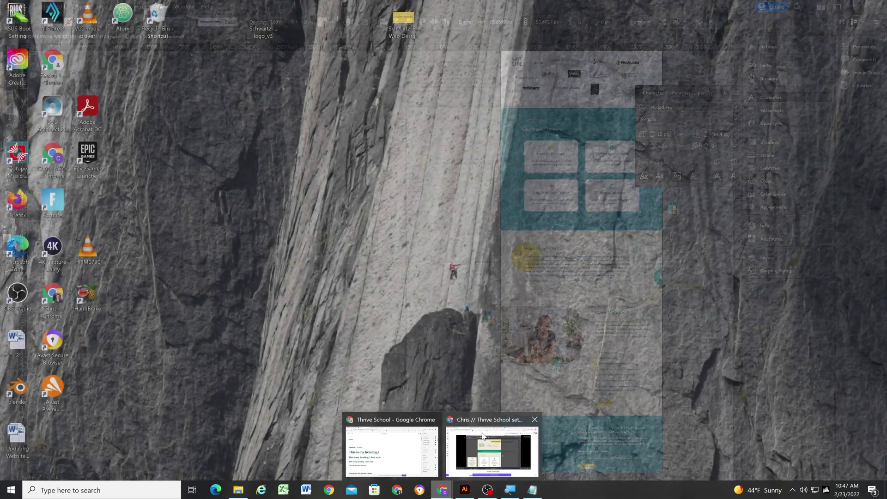
pyautogui.click(409, 438)
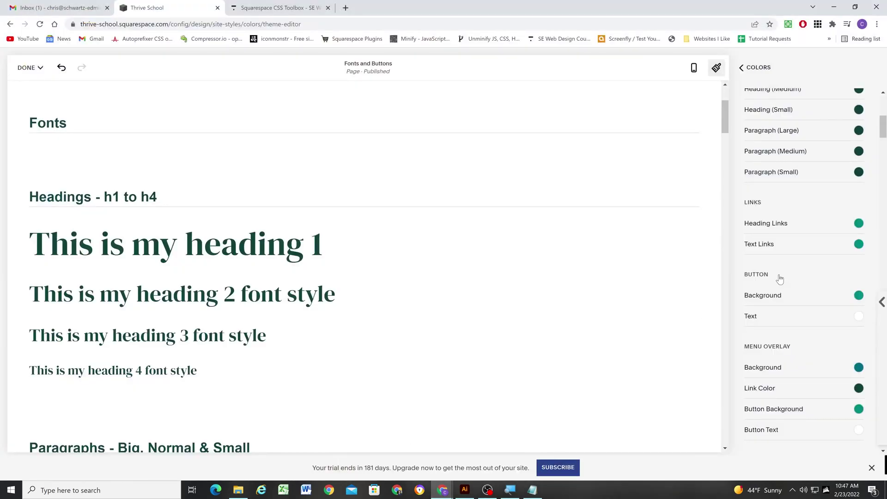
pyautogui.click(859, 223)
pyautogui.click(771, 246)
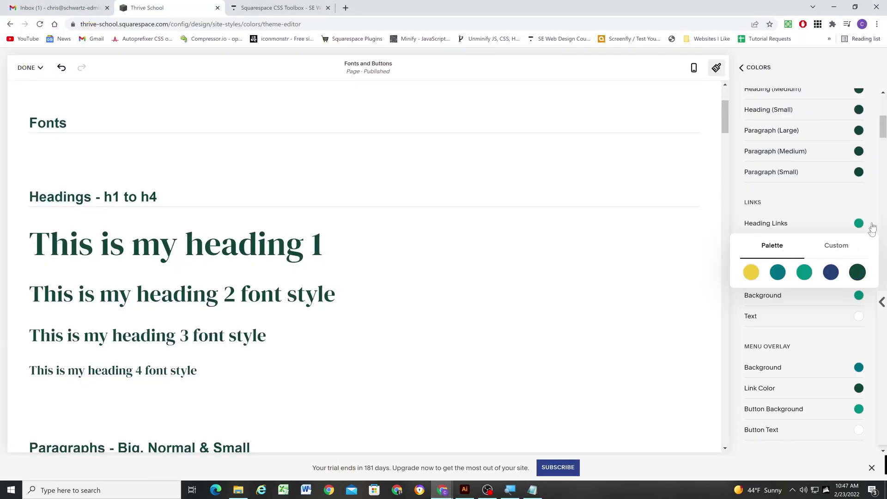
pyautogui.click(857, 271)
pyautogui.click(859, 245)
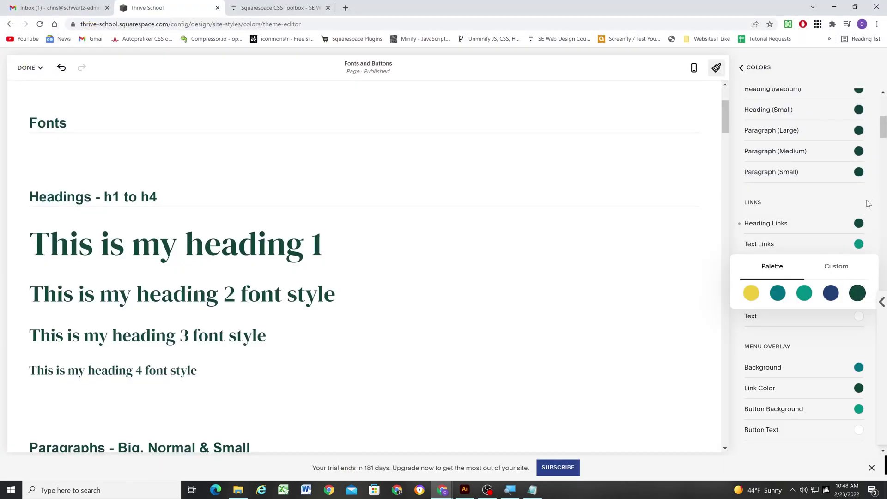
pyautogui.click(857, 293)
pyautogui.click(859, 295)
# Set the Light 1 button background to the yellow swatch
pyautogui.click(767, 314)
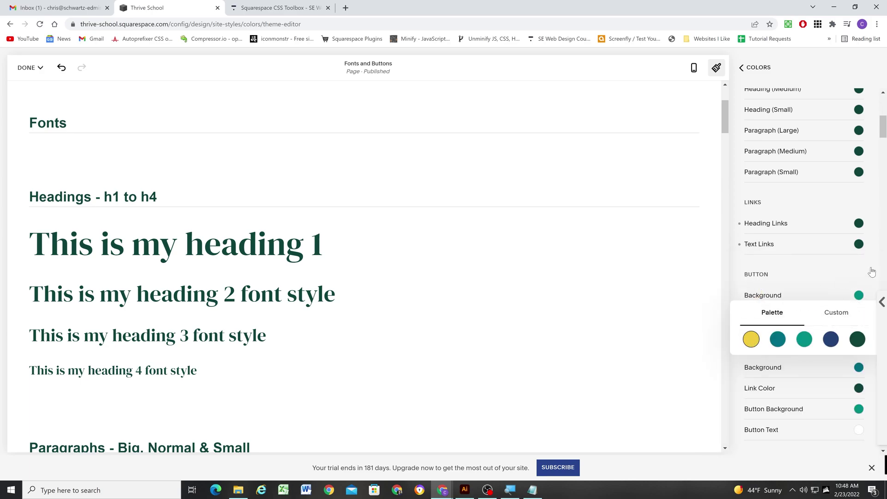
pyautogui.click(751, 338)
pyautogui.click(858, 295)
pyautogui.click(771, 312)
pyautogui.click(874, 276)
pyautogui.scroll(6, 827, 283)
# Save the Light 1 theme changes
pyautogui.click(28, 67)
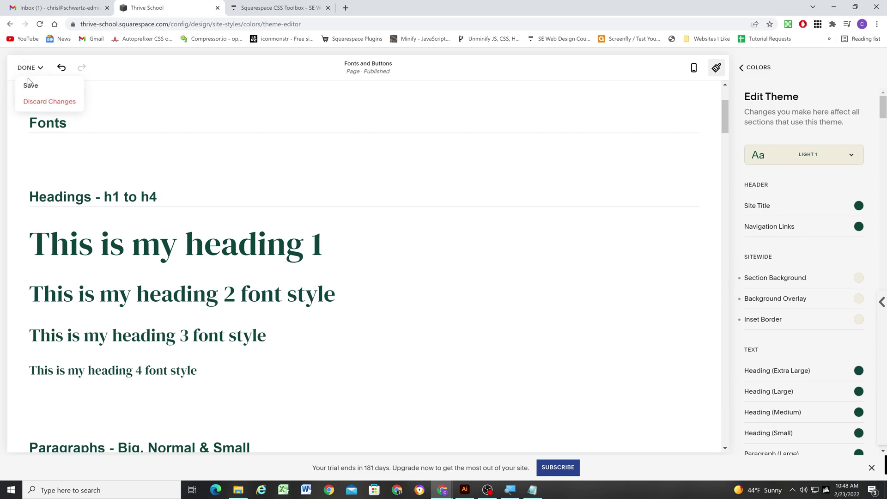
pyautogui.click(31, 83)
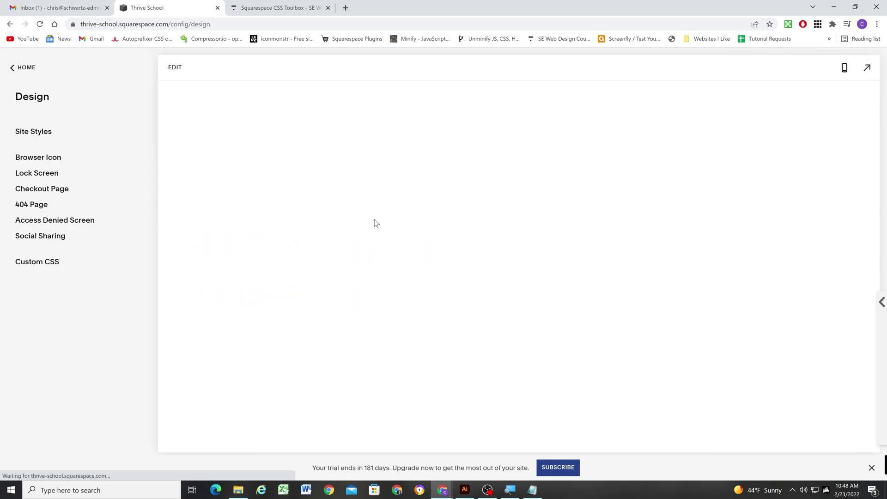
pyautogui.scroll(-15, 380, 233)
pyautogui.scroll(3, 388, 227)
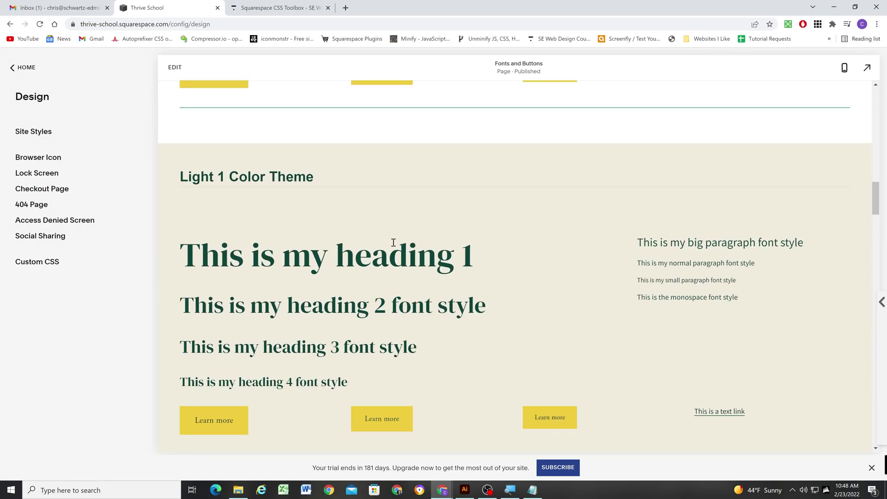
pyautogui.scroll(-5, 315, 176)
# From the Fonts and Buttons page, open Site Styles colours and edit the Light 2 theme
pyautogui.click(175, 67)
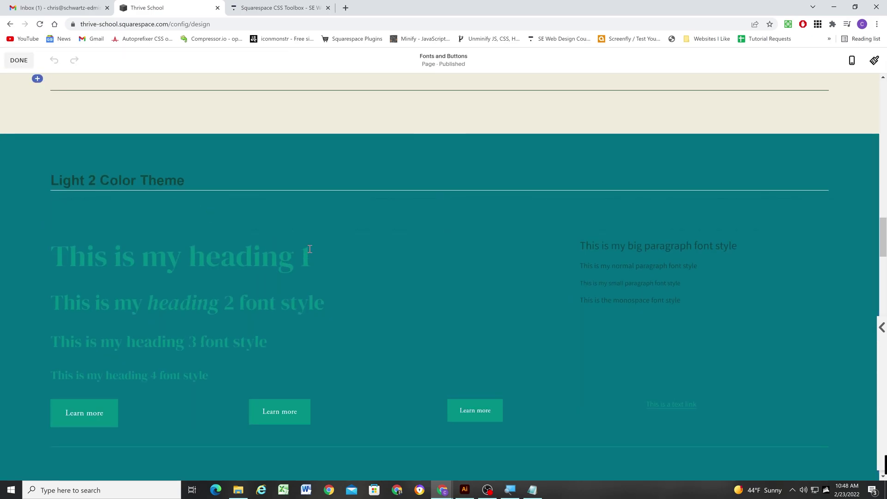
pyautogui.click(873, 60)
pyautogui.click(755, 160)
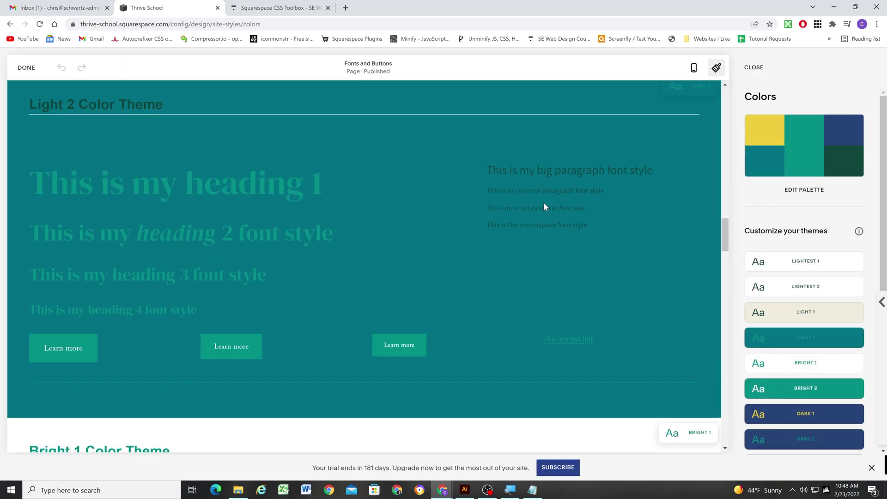
pyautogui.click(848, 337)
# Make all Light 2 heading sizes dark green
pyautogui.scroll(-5, 815, 240)
pyautogui.click(859, 140)
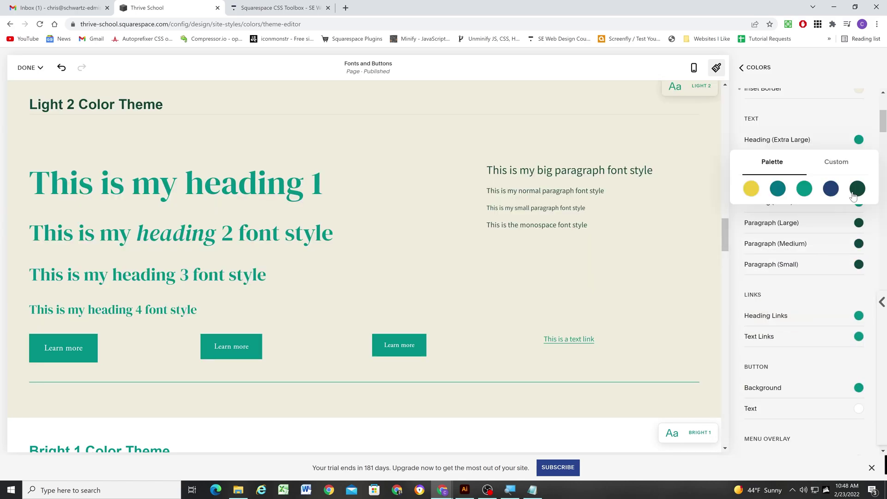
pyautogui.click(859, 160)
pyautogui.click(859, 181)
pyautogui.click(859, 202)
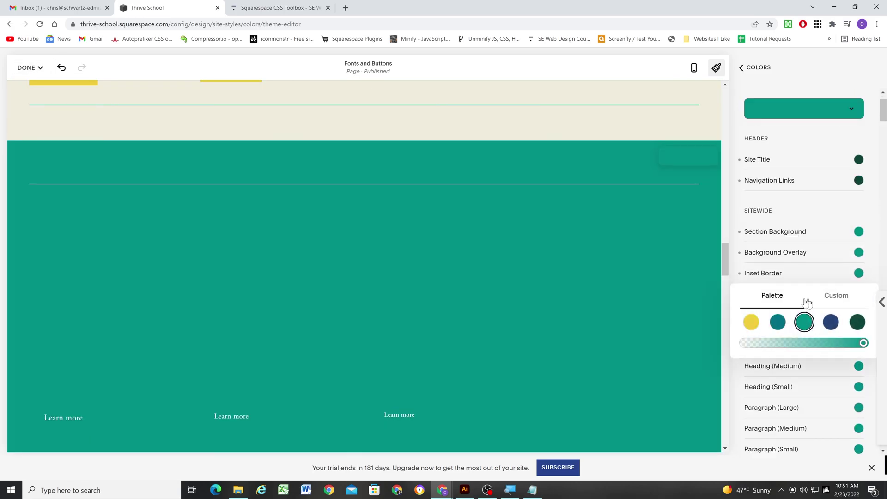
# Make the Bright 1 extra-large, large, medium and small headings and paragraph text white
pyautogui.scroll(-3, 807, 303)
pyautogui.click(858, 184)
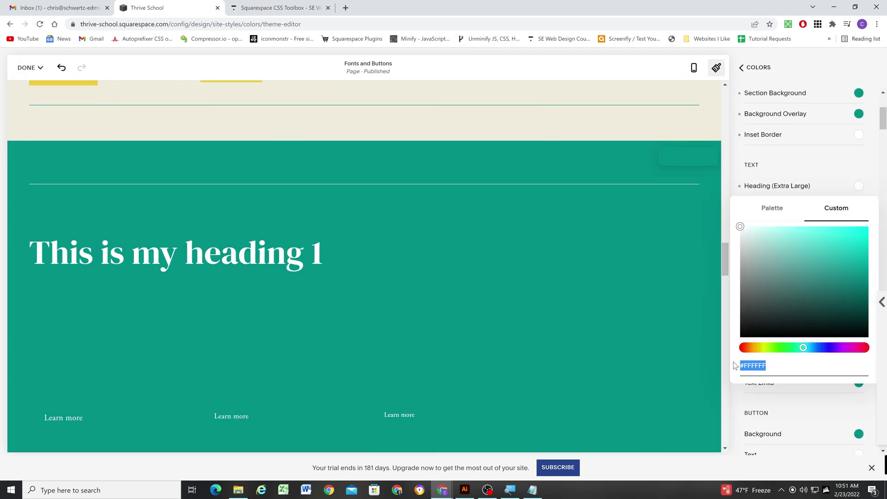
pyautogui.click(859, 206)
pyautogui.click(859, 227)
pyautogui.click(858, 247)
pyautogui.click(858, 269)
pyautogui.click(858, 289)
# Make Bright 1's small paragraph text, heading links and text links white, and set its button background
pyautogui.scroll(-1, 858, 285)
pyautogui.click(859, 272)
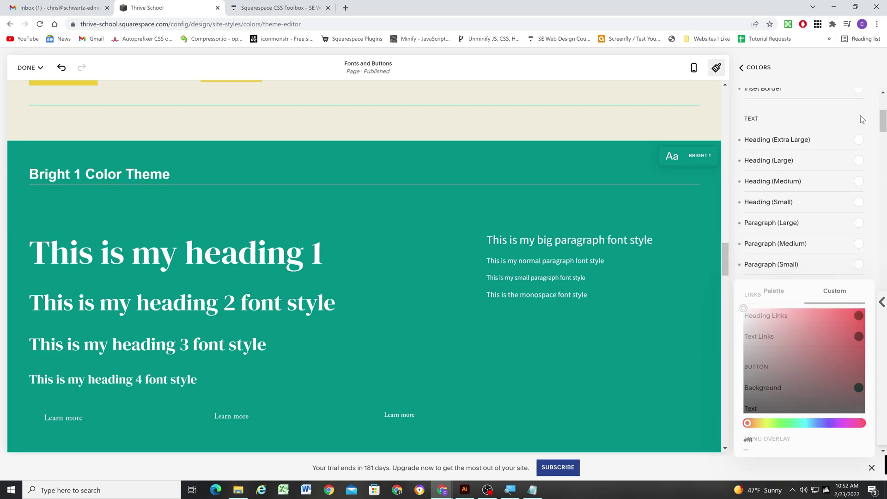
pyautogui.scroll(-2, 858, 277)
pyautogui.click(858, 223)
pyautogui.click(859, 244)
pyautogui.click(858, 295)
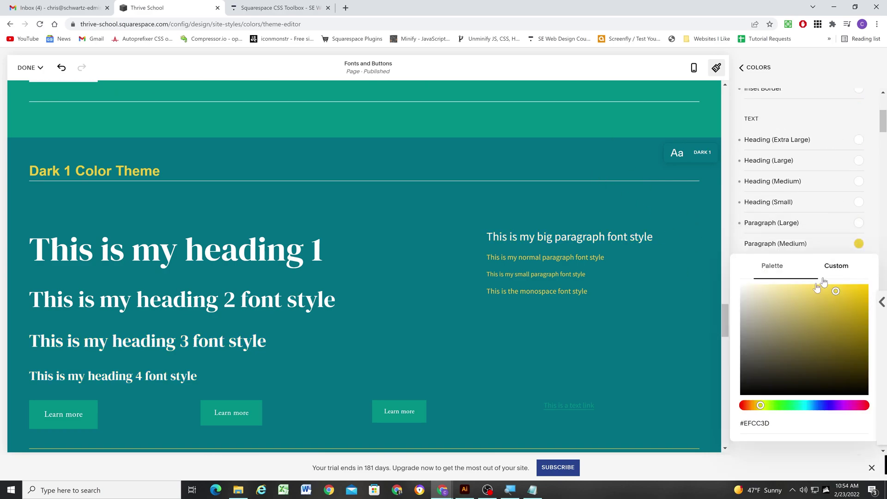
# Make the Dark 1 text link white and give Darkest 1 a navy background and overlay
pyautogui.scroll(-2, 846, 217)
pyautogui.click(858, 290)
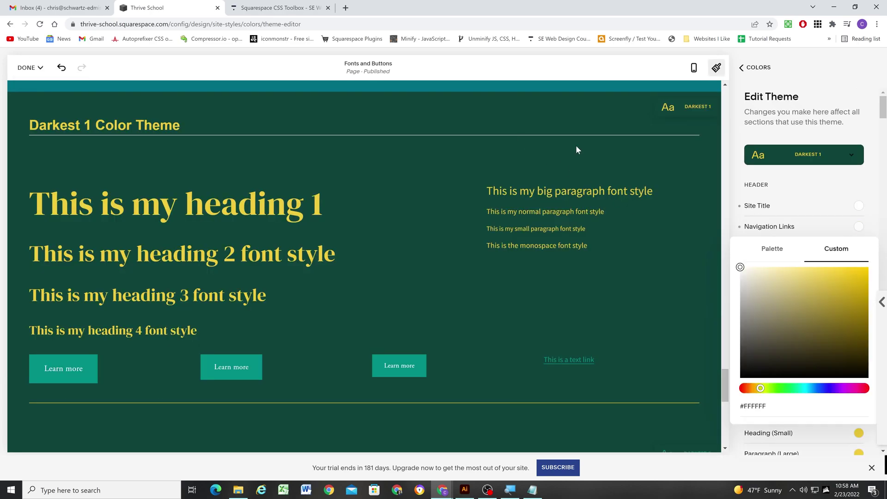
pyautogui.click(770, 251)
pyautogui.click(854, 279)
pyautogui.scroll(-2, 859, 261)
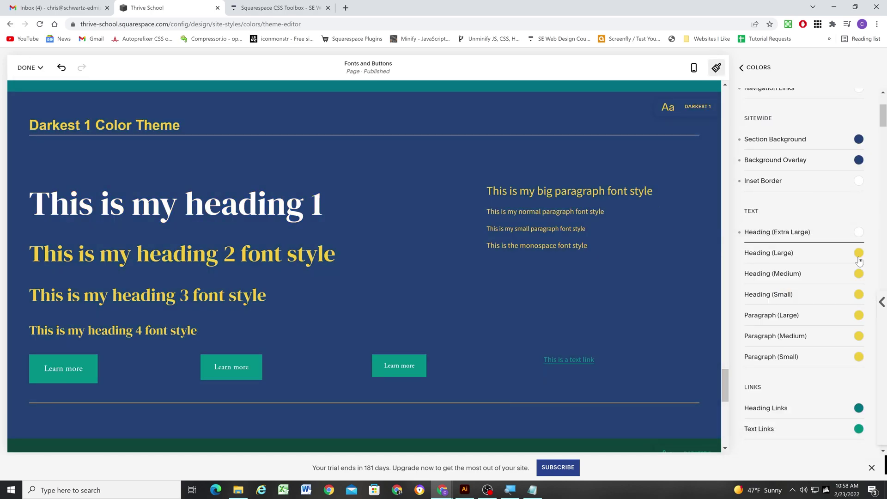
# Make the Darkest 1 large, medium and small headings white
pyautogui.click(858, 252)
pyautogui.click(744, 295)
pyautogui.click(859, 273)
pyautogui.click(746, 314)
pyautogui.click(858, 294)
pyautogui.click(748, 335)
# Make the Darkest 1 large, medium and small paragraph text white
pyautogui.scroll(-2, 865, 263)
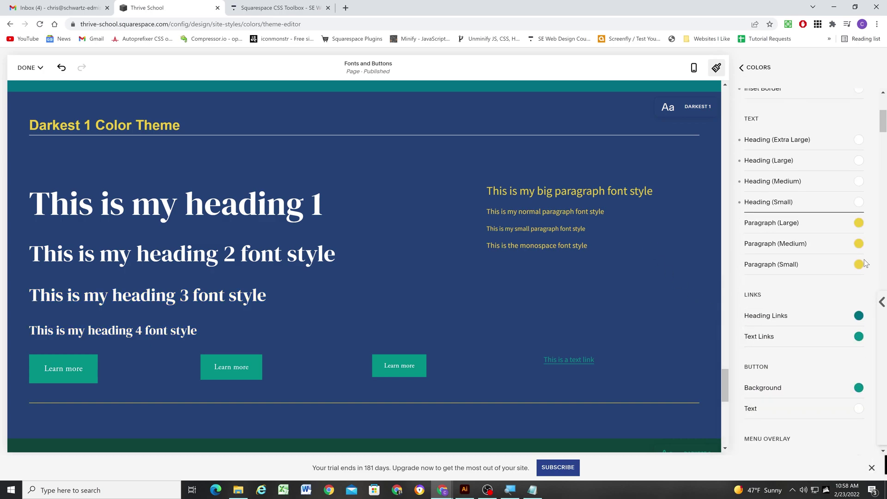
pyautogui.click(858, 223)
pyautogui.click(741, 263)
pyautogui.click(859, 244)
pyautogui.click(741, 284)
pyautogui.click(858, 264)
pyautogui.click(740, 305)
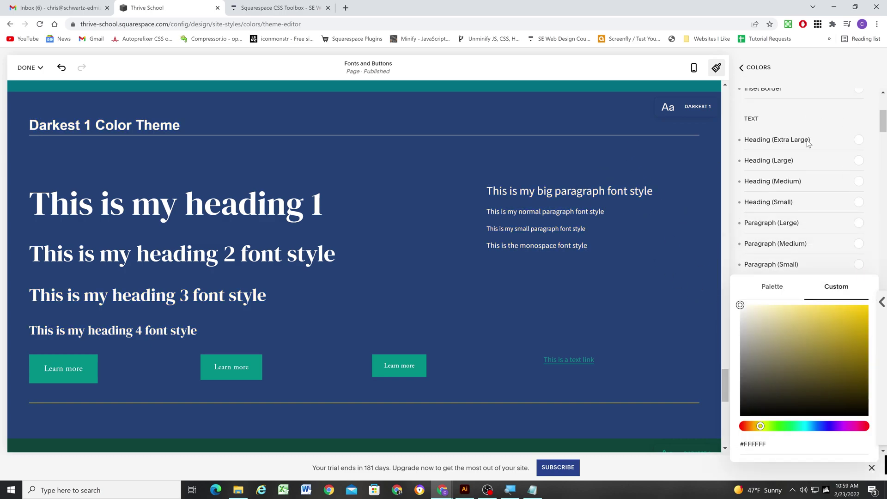
# Make the Darkest 1 button background yellow from the palette
pyautogui.scroll(-2, 808, 144)
pyautogui.click(858, 295)
pyautogui.click(752, 338)
pyautogui.click(836, 312)
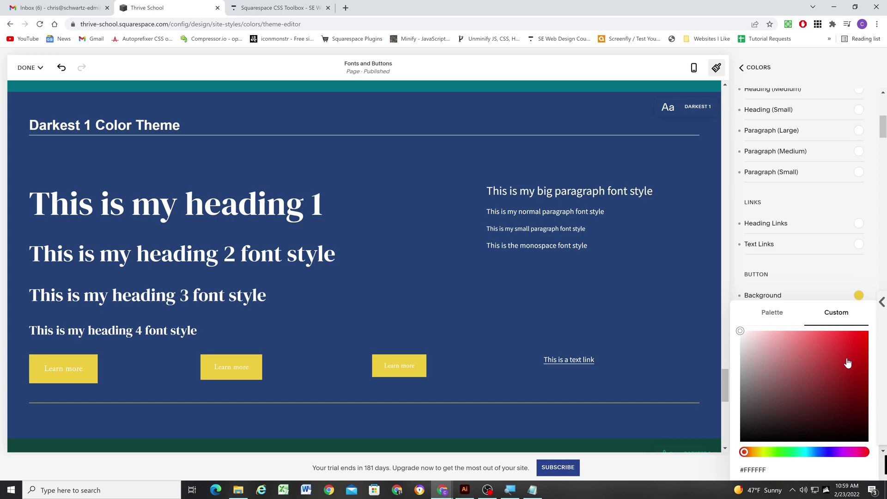
pyautogui.click(772, 312)
pyautogui.scroll(-5, 370, 277)
pyautogui.click(858, 275)
# Make all Darkest 2 headings white, using Custom #FFFFFF for the extra-large heading
pyautogui.click(856, 323)
pyautogui.click(858, 278)
pyautogui.click(836, 300)
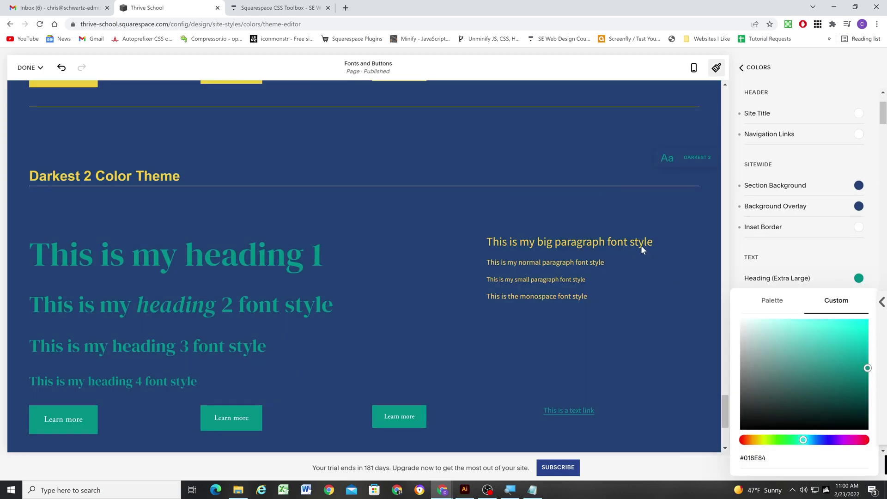
pyautogui.click(741, 320)
pyautogui.scroll(-1, 809, 231)
pyautogui.click(859, 251)
pyautogui.click(741, 293)
pyautogui.click(859, 271)
pyautogui.click(741, 312)
pyautogui.click(859, 201)
pyautogui.click(740, 242)
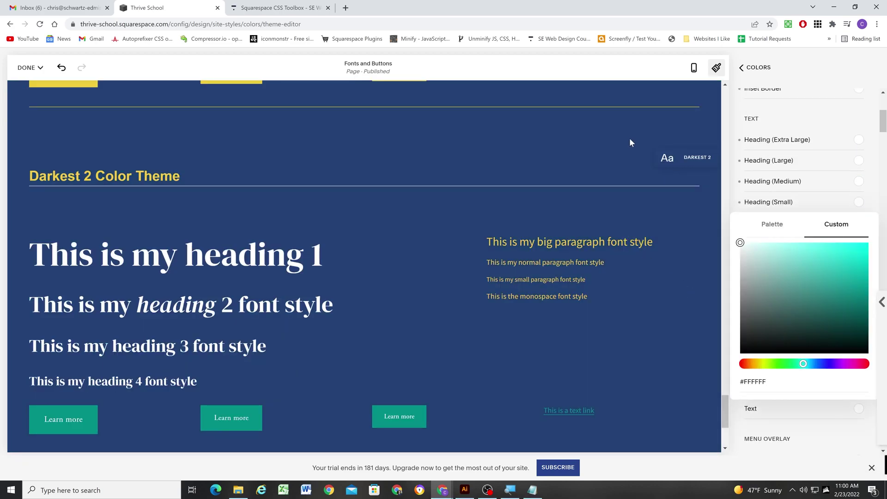
# Make the Darkest 2 large, normal and small paragraph text white
pyautogui.click(859, 222)
pyautogui.click(740, 264)
pyautogui.click(859, 244)
pyautogui.click(836, 265)
pyautogui.click(740, 285)
pyautogui.click(859, 264)
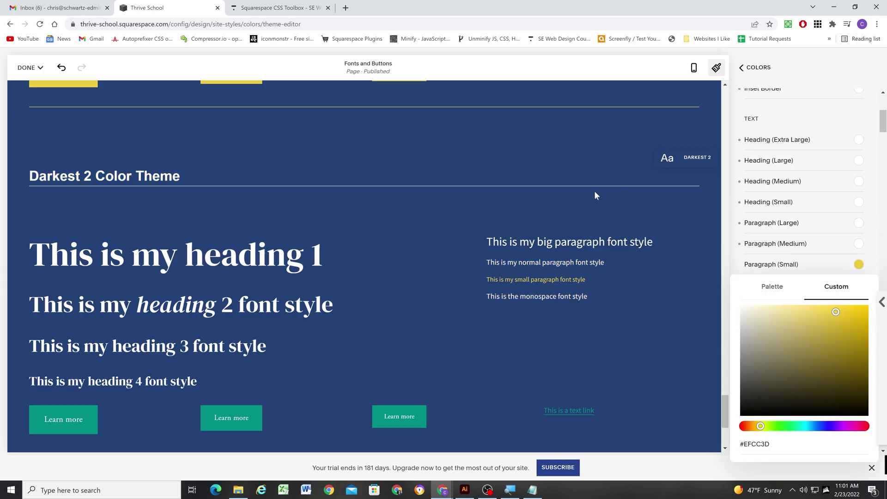
pyautogui.click(772, 287)
pyautogui.click(740, 307)
pyautogui.scroll(-5, 808, 231)
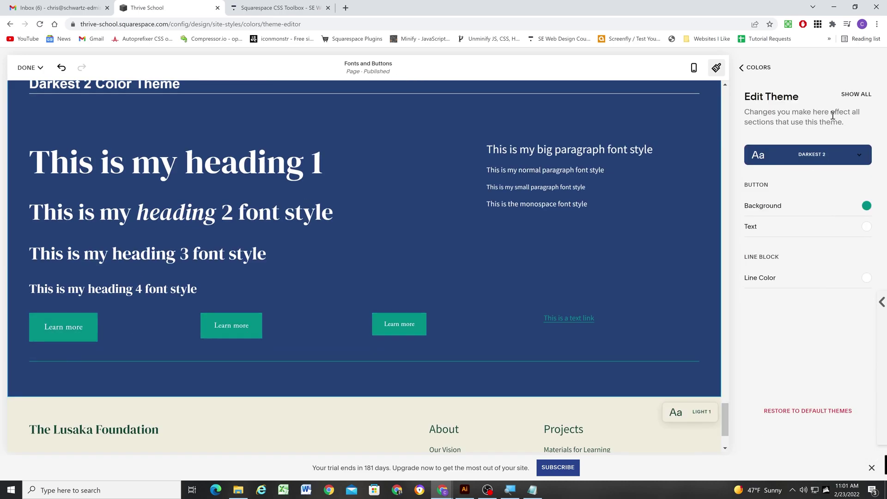
# Give Darkest 2 a white text link, yellow buttons with dark green text, then exit the editor
pyautogui.click(858, 198)
pyautogui.click(859, 250)
pyautogui.click(858, 270)
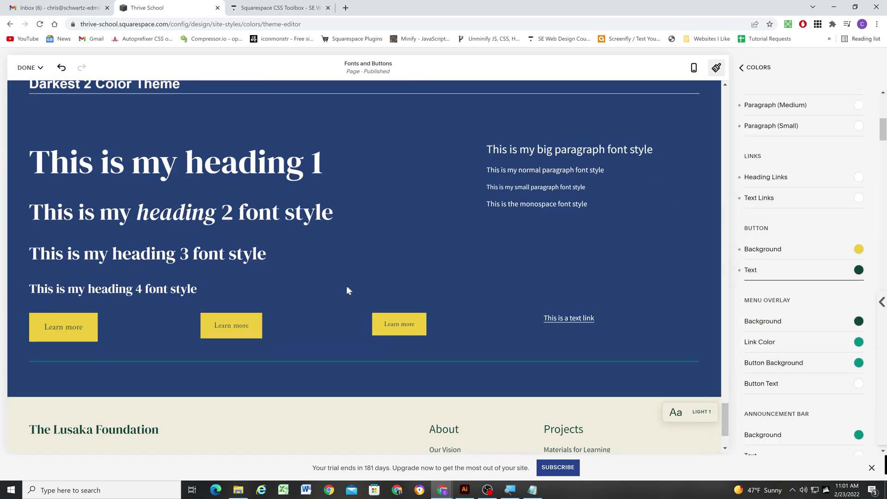
pyautogui.scroll(-5, 324, 282)
pyautogui.press('Escape')
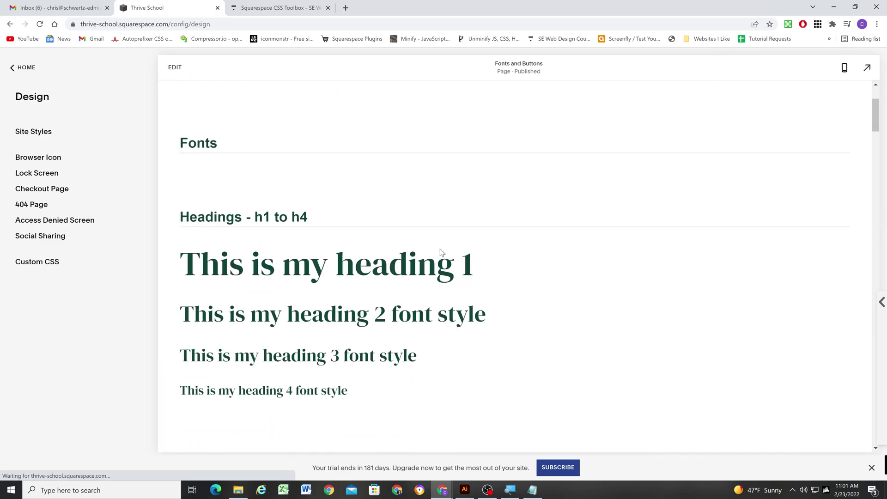
# Set the button Shape to Petal under Site Styles > Buttons
pyautogui.scroll(-12, 429, 251)
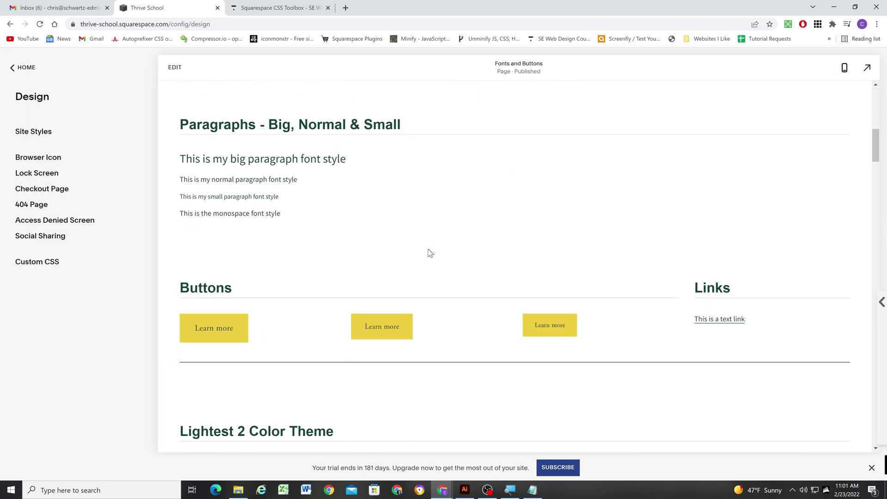
pyautogui.click(33, 134)
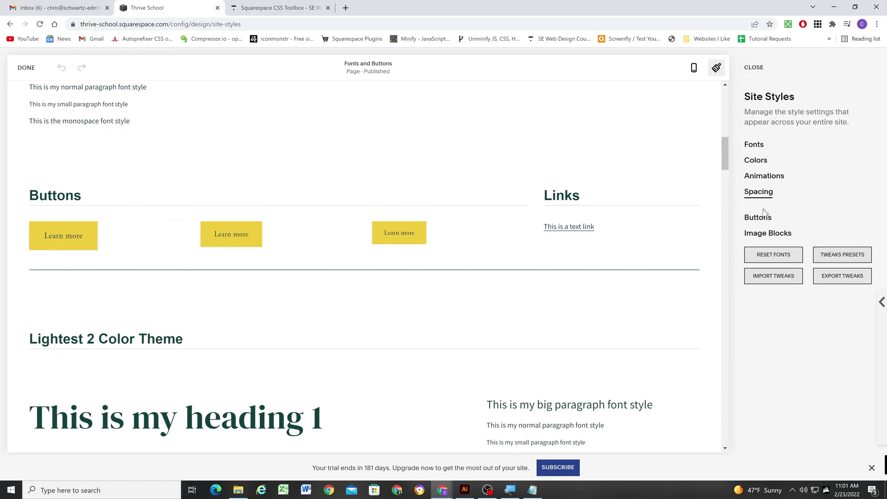
pyautogui.click(763, 219)
pyautogui.click(853, 139)
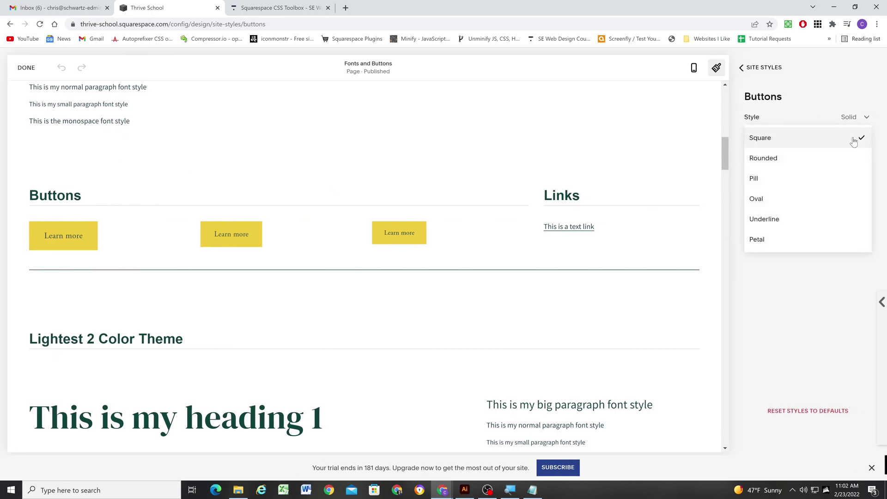
pyautogui.click(795, 242)
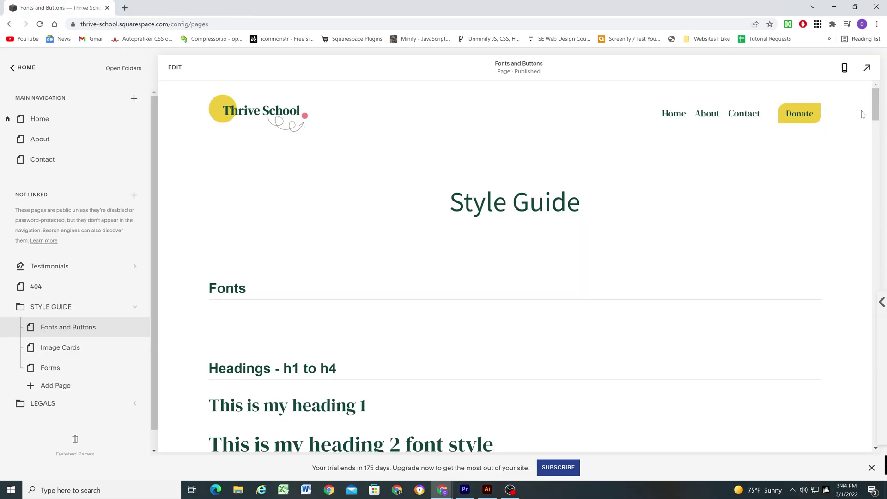
pyautogui.moveTo(878, 99); pyautogui.dragTo(873, 397)
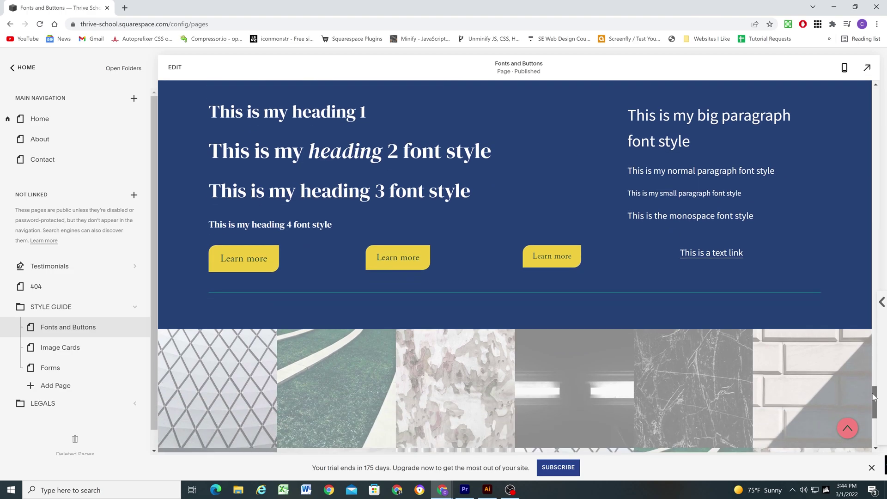